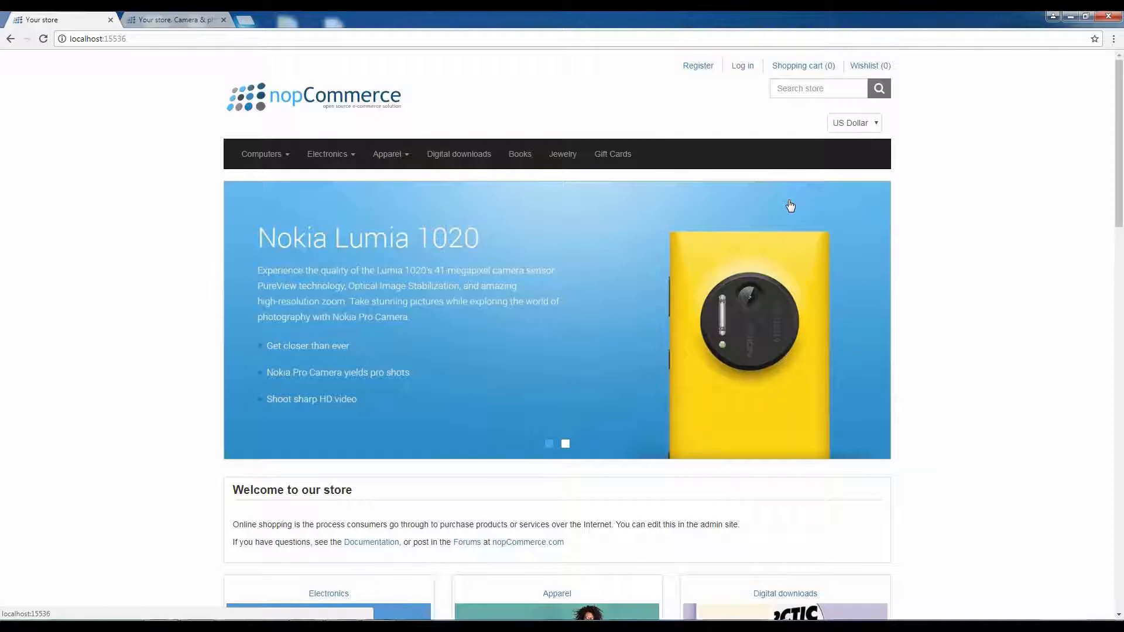
Step: Log in to the store as an administrator and open the Catalog settings page of the administration area
left_click(742, 65)
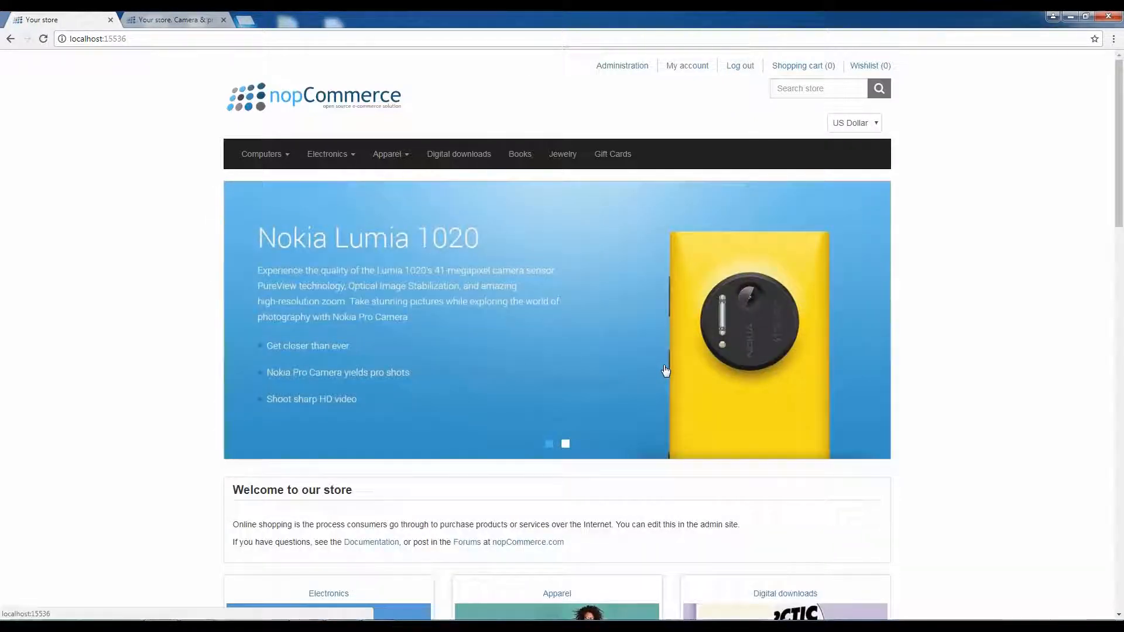
left_click(620, 66)
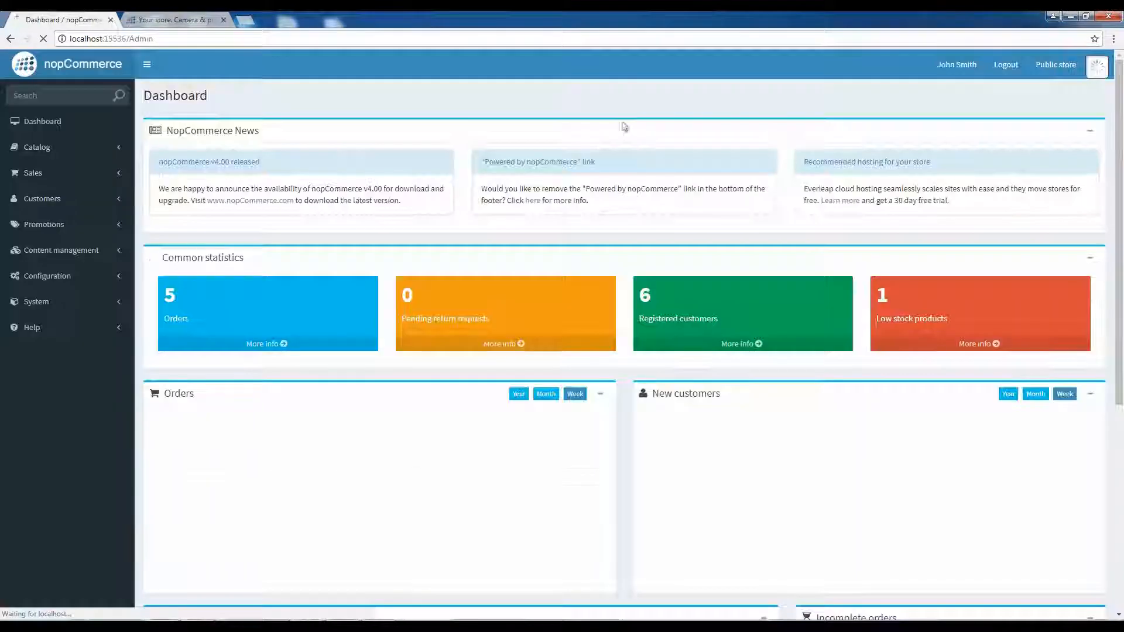
left_click(67, 276)
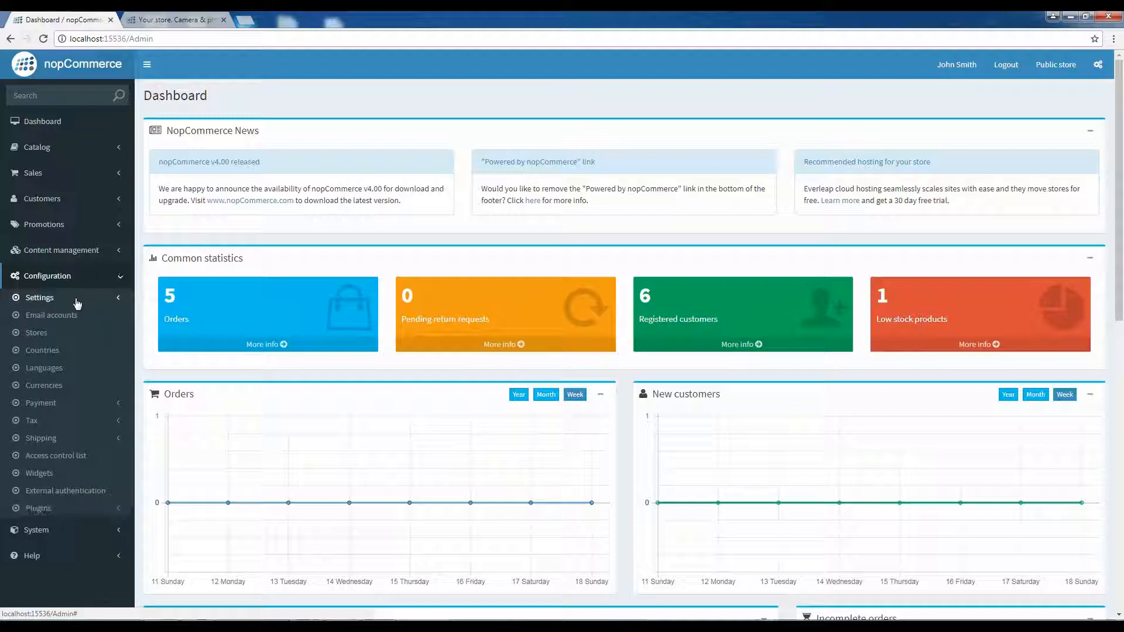
left_click(76, 298)
left_click(86, 407)
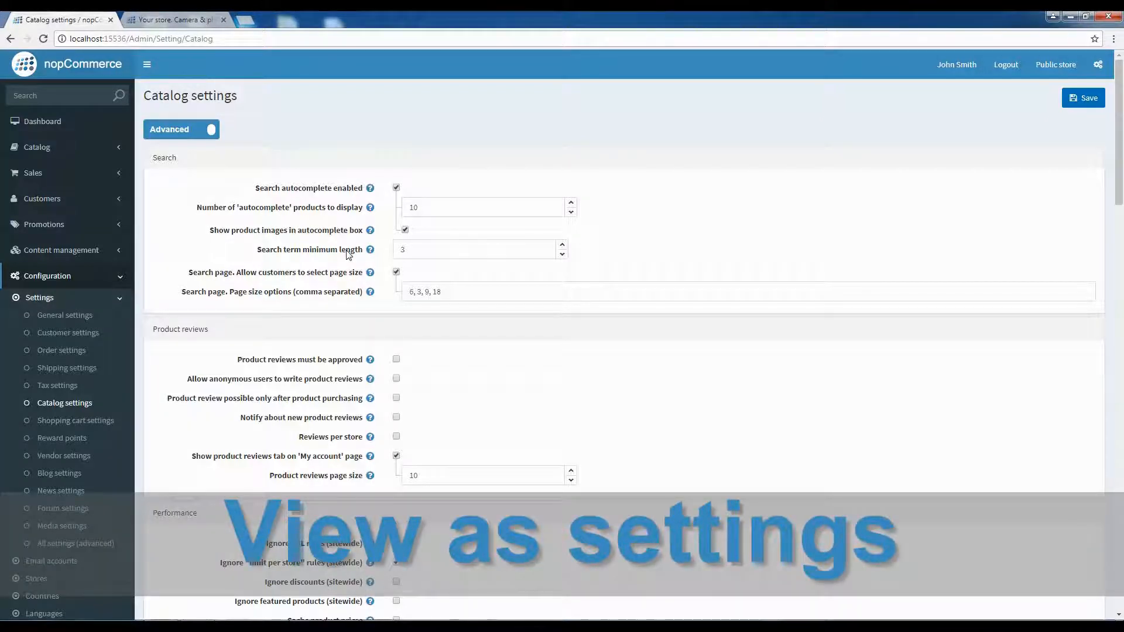
Step: Save the catalog page settings with 'Allow view mode changing' and 'Include products from subcategories' both enabled
left_click(150, 17)
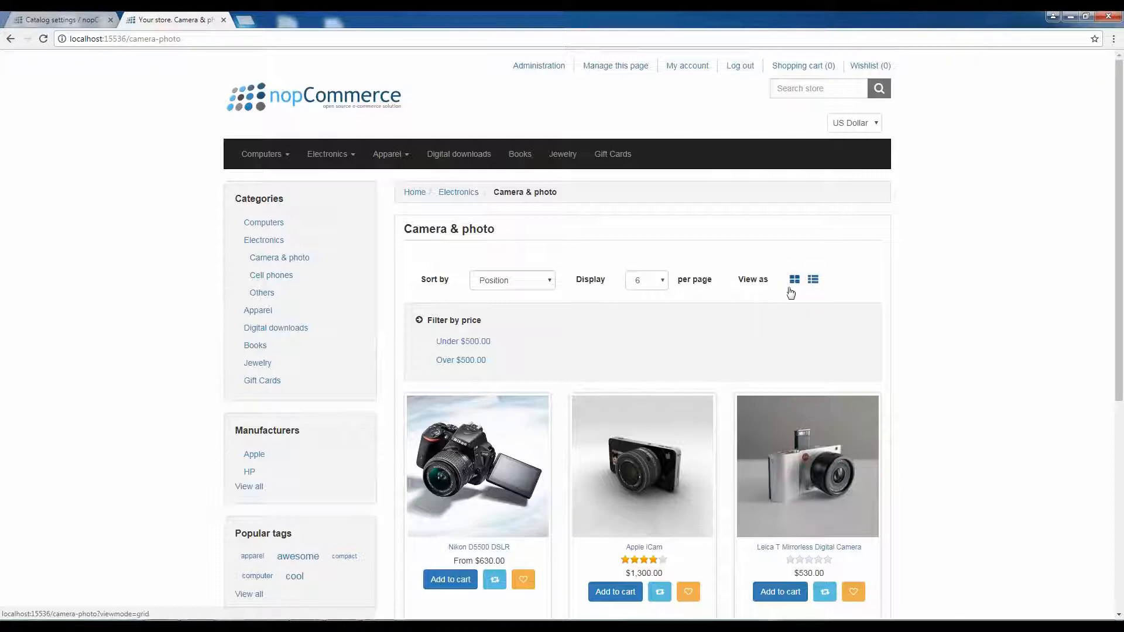
left_click(93, 23)
scroll(408, 371, "down", 15)
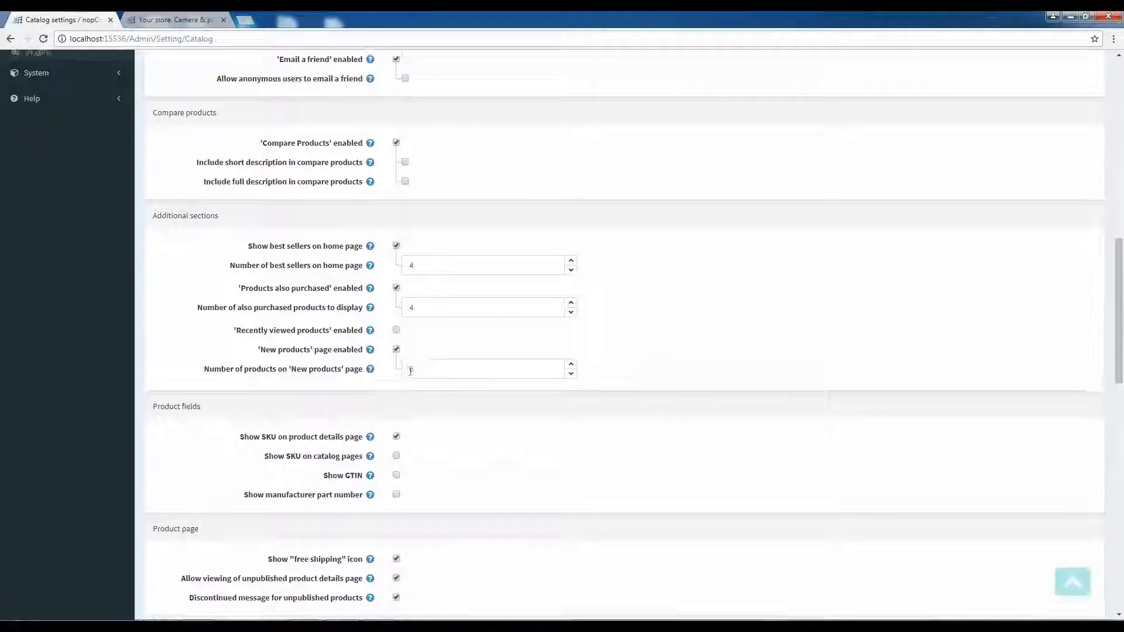
scroll(409, 373, "down", 8)
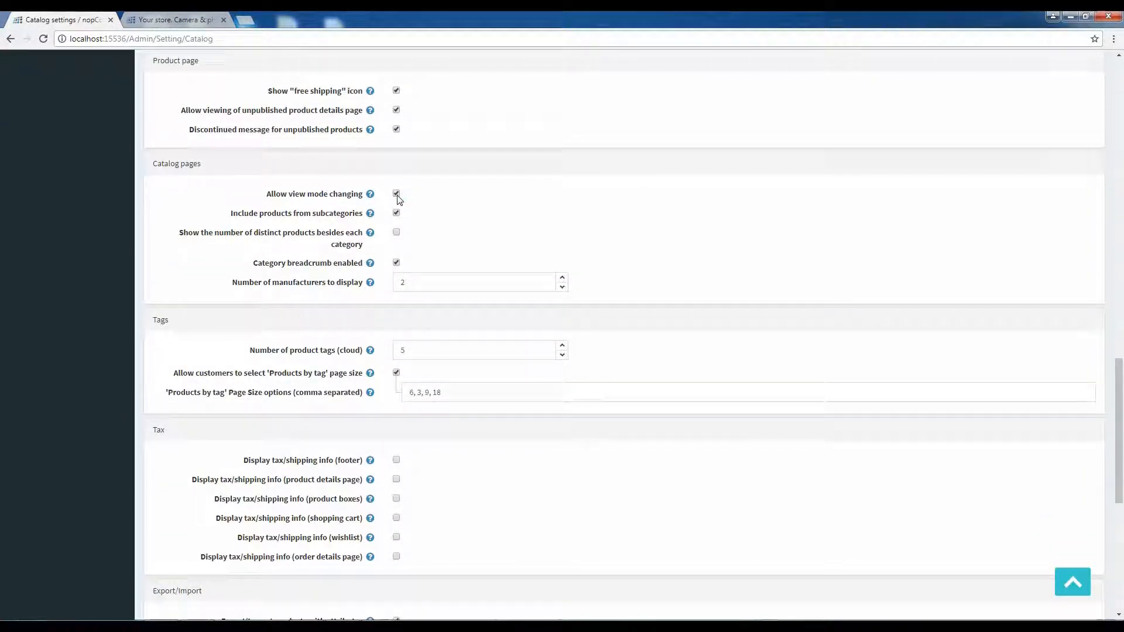
left_click(397, 195)
left_click(399, 197)
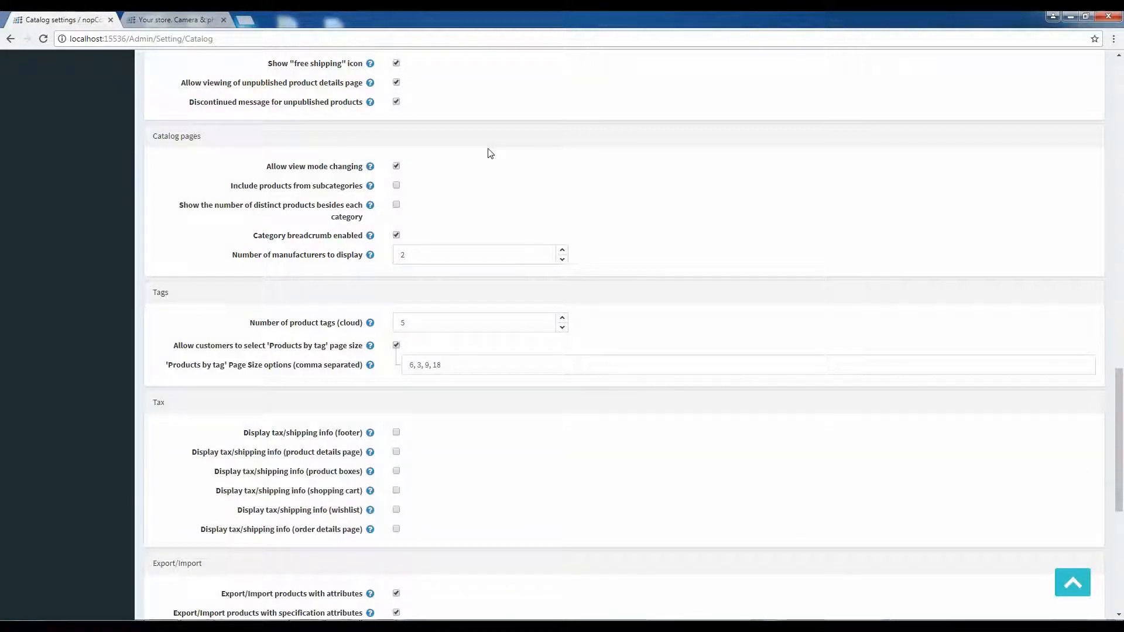
left_click(397, 186)
left_click(1073, 584)
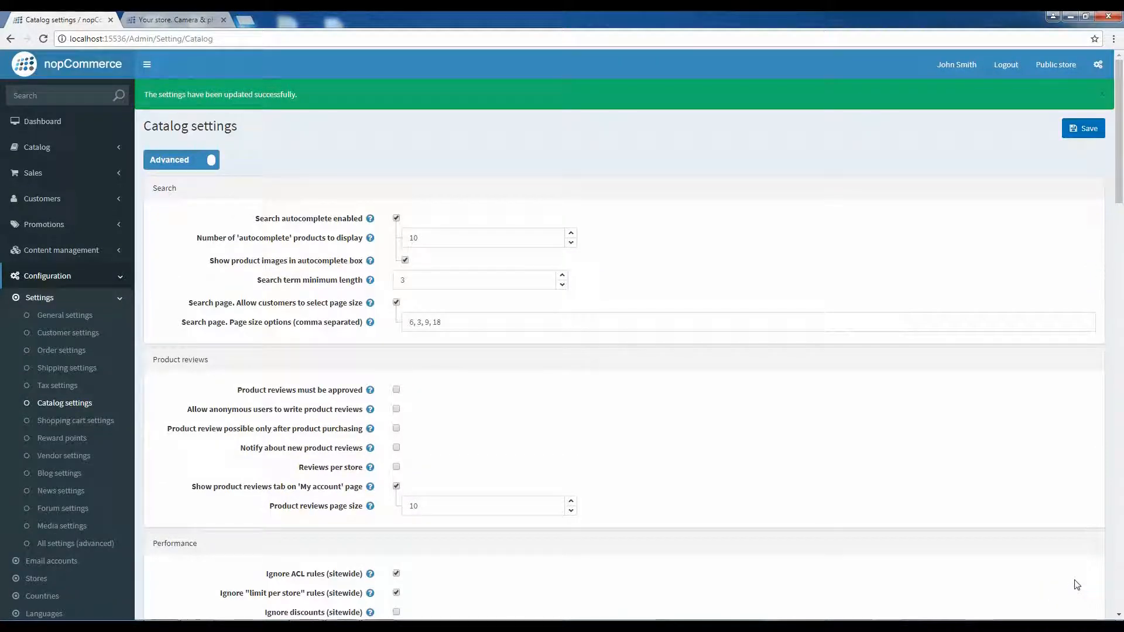
left_click(1083, 128)
Step: Reload the Camera & photo category page in the public store and examine its view options and breadcrumb
left_click(176, 19)
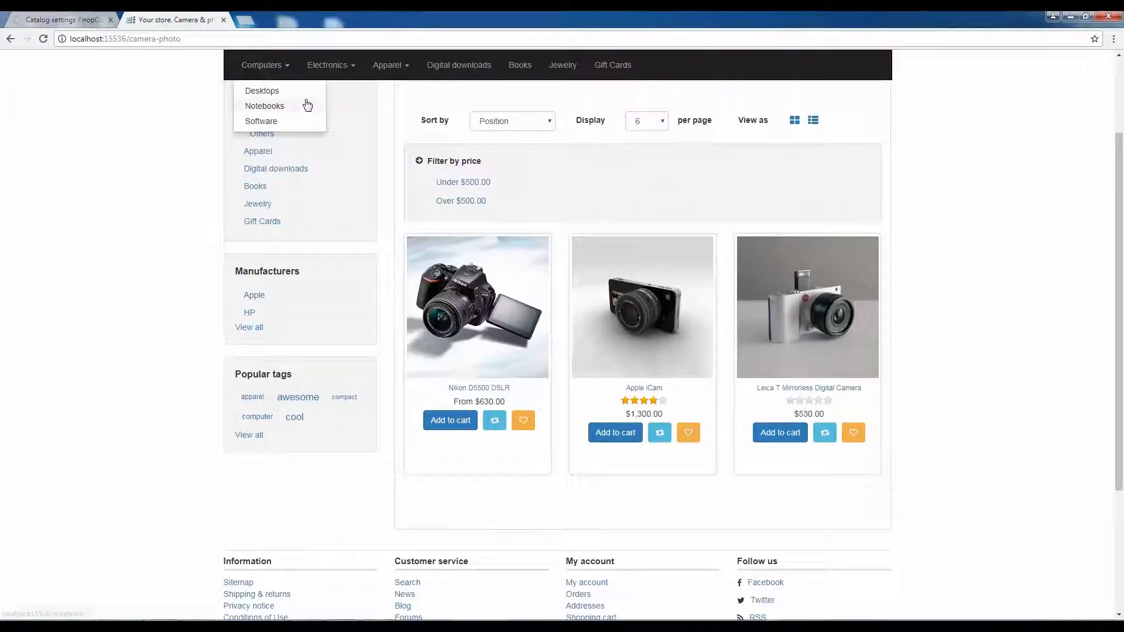
key("F5")
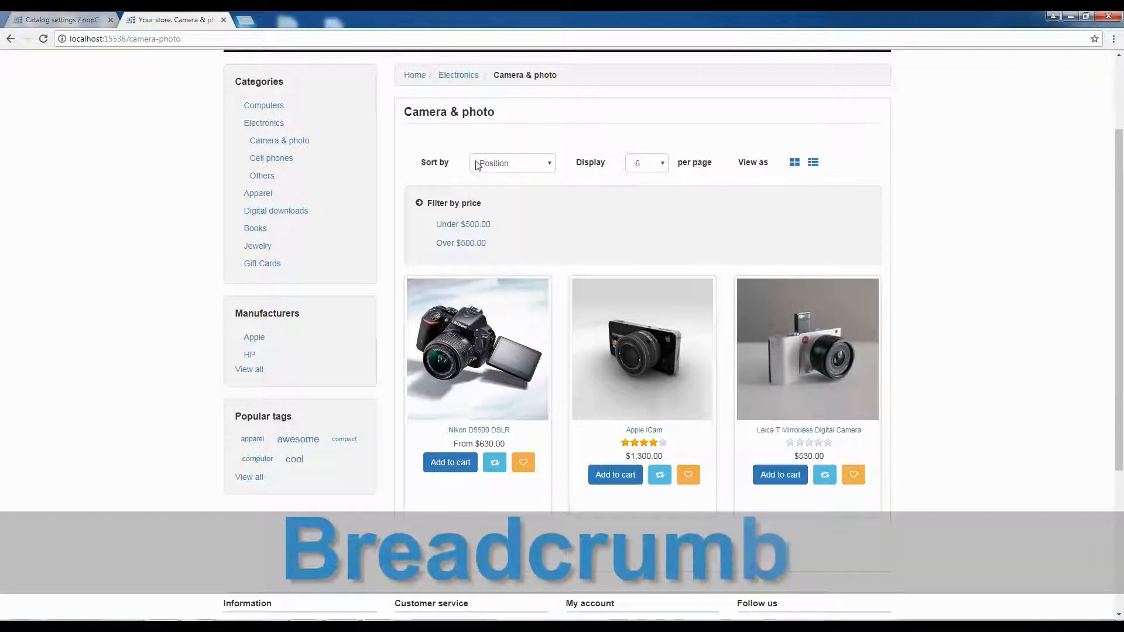
scroll(491, 187, "up", 2)
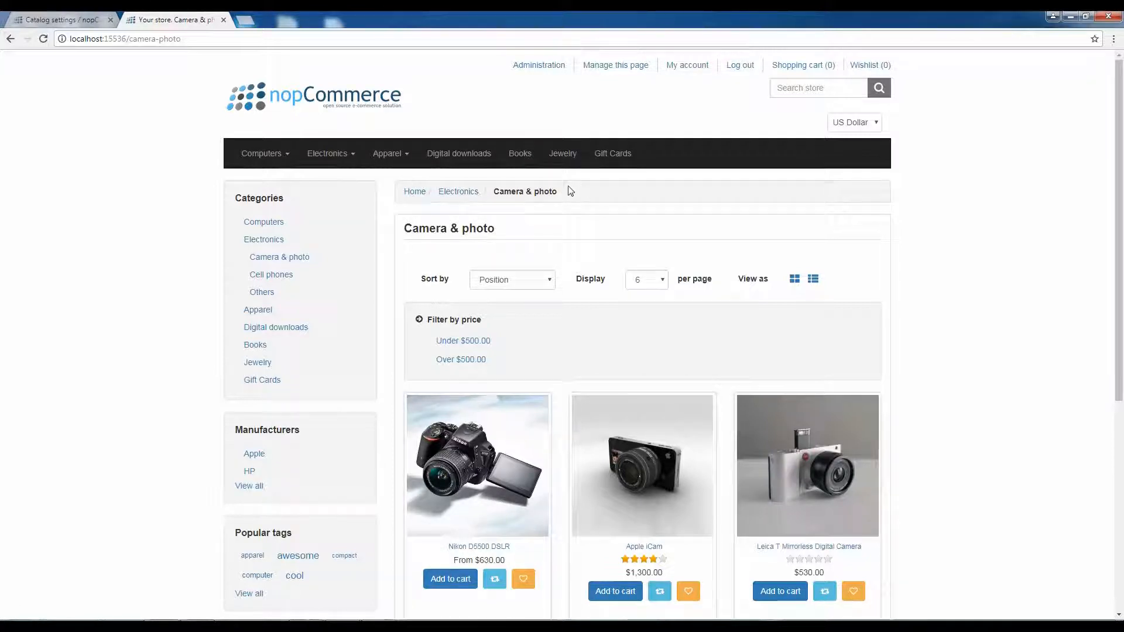
Step: Return to the catalog page settings and switch 'Category breadcrumb enabled' off and on again
left_click(76, 20)
scroll(333, 362, "down", 20)
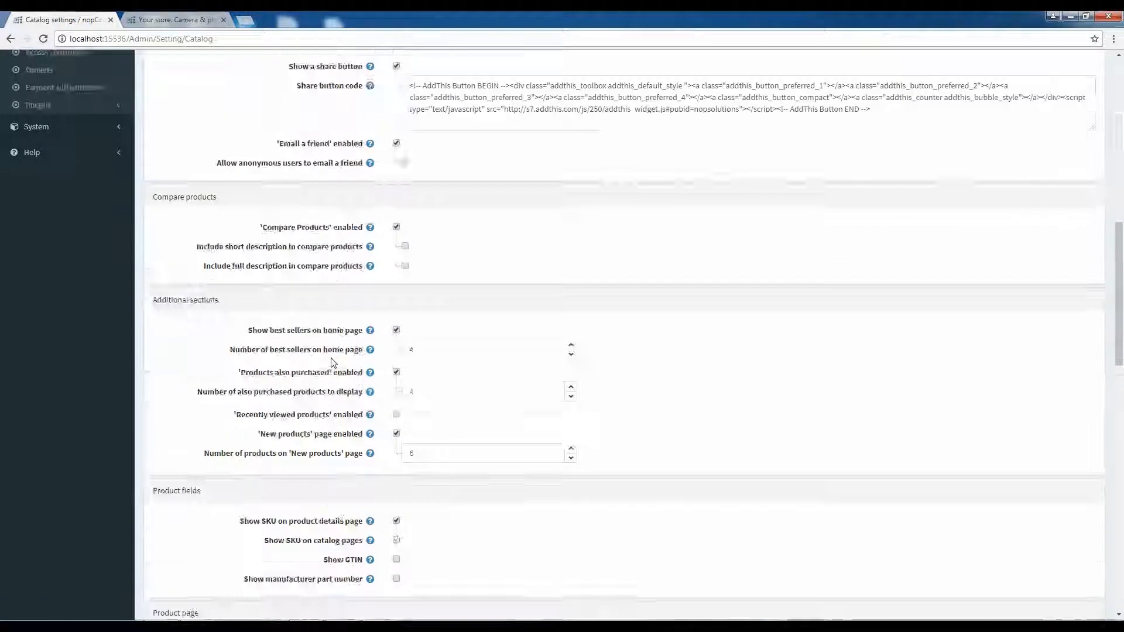
scroll(332, 362, "down", 3)
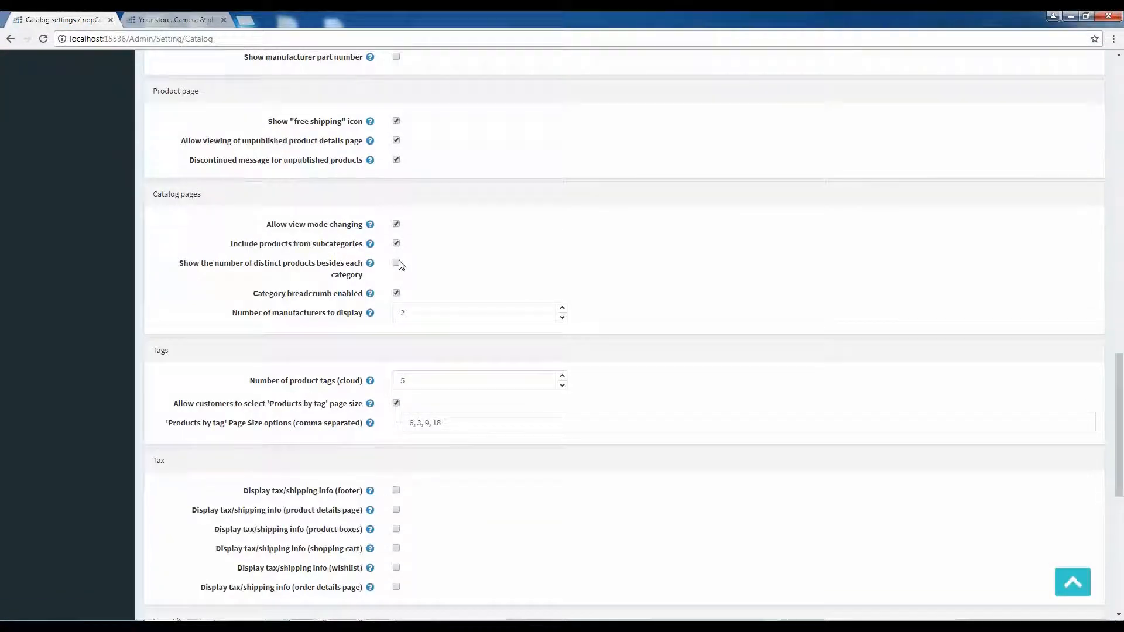
left_click(397, 293)
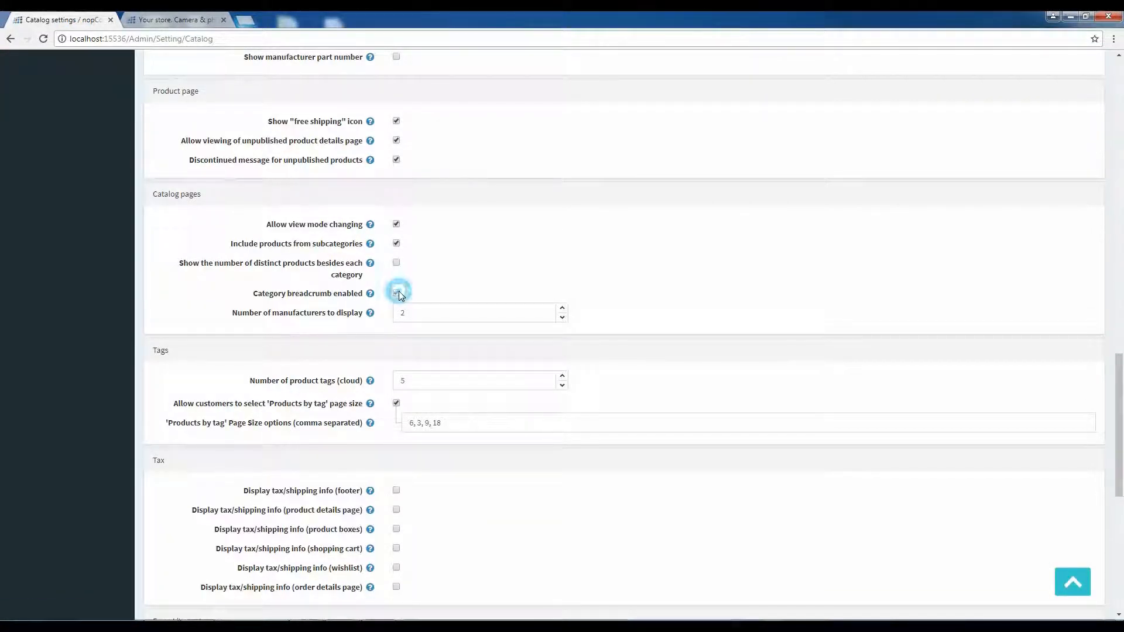
left_click(398, 294)
Step: Set the number of manufacturers to display to 3 and the number of product tags (cloud) to 15, and save
left_click(410, 312)
left_click_drag(411, 312, 390, 318)
left_click(1071, 579)
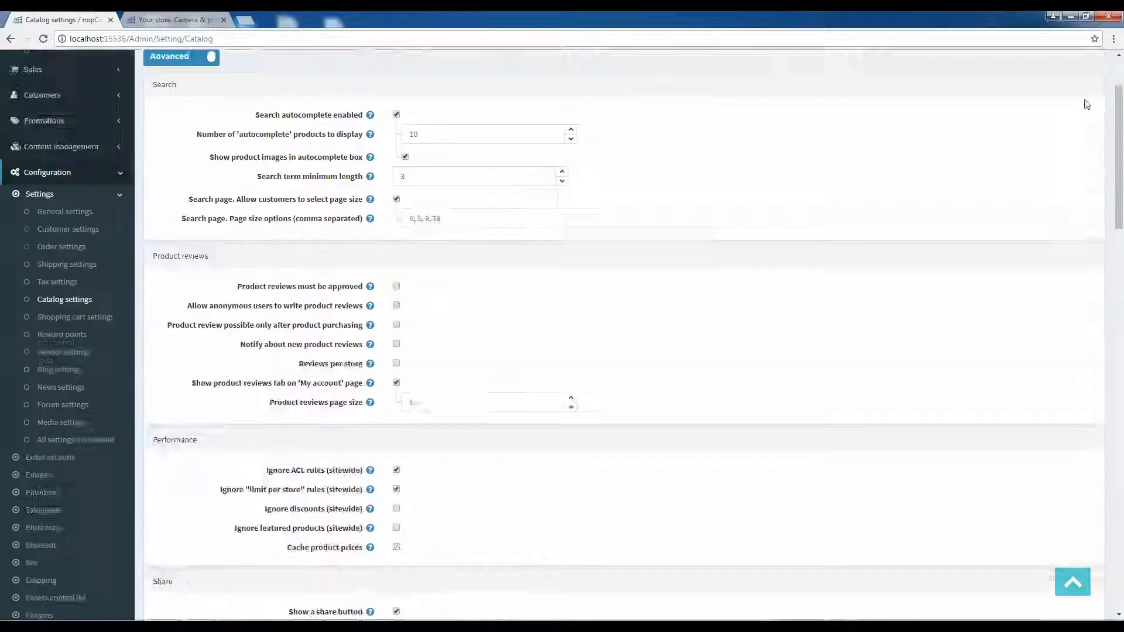
left_click(1083, 128)
left_click(1077, 136)
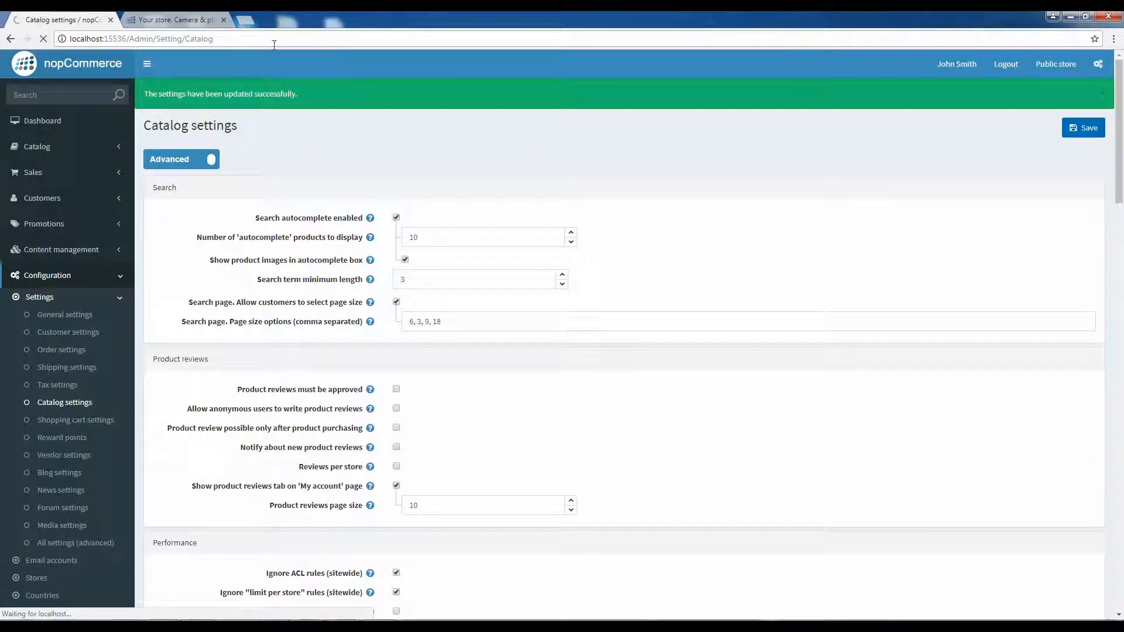
Step: Examine the manufacturers list and popular tags in the sidebar of the public Camera & photo page
left_click(169, 16)
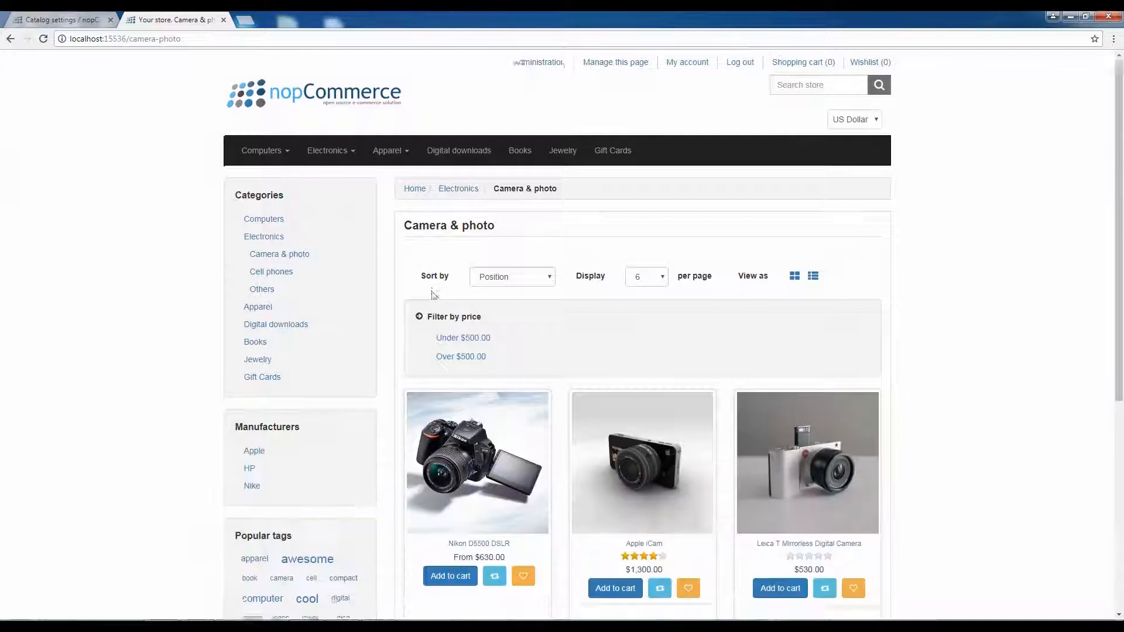
scroll(432, 297, "down", 3)
scroll(433, 295, "down", 2)
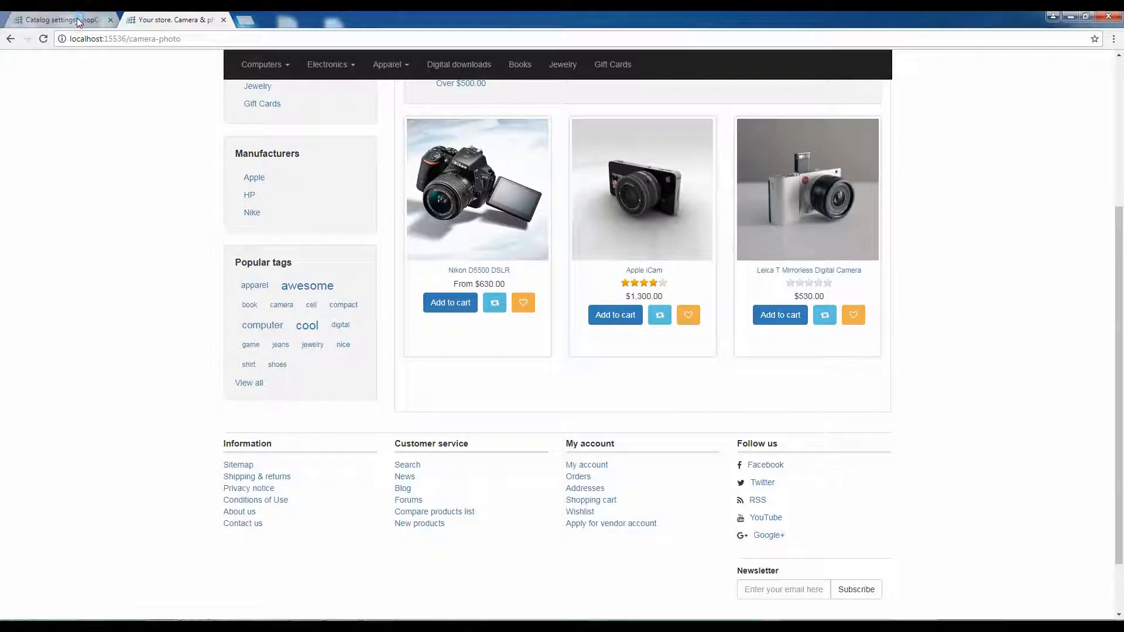
Step: Reopen the Catalog settings and review the number of product tags (cloud) setting
left_click(59, 19)
left_click(80, 297)
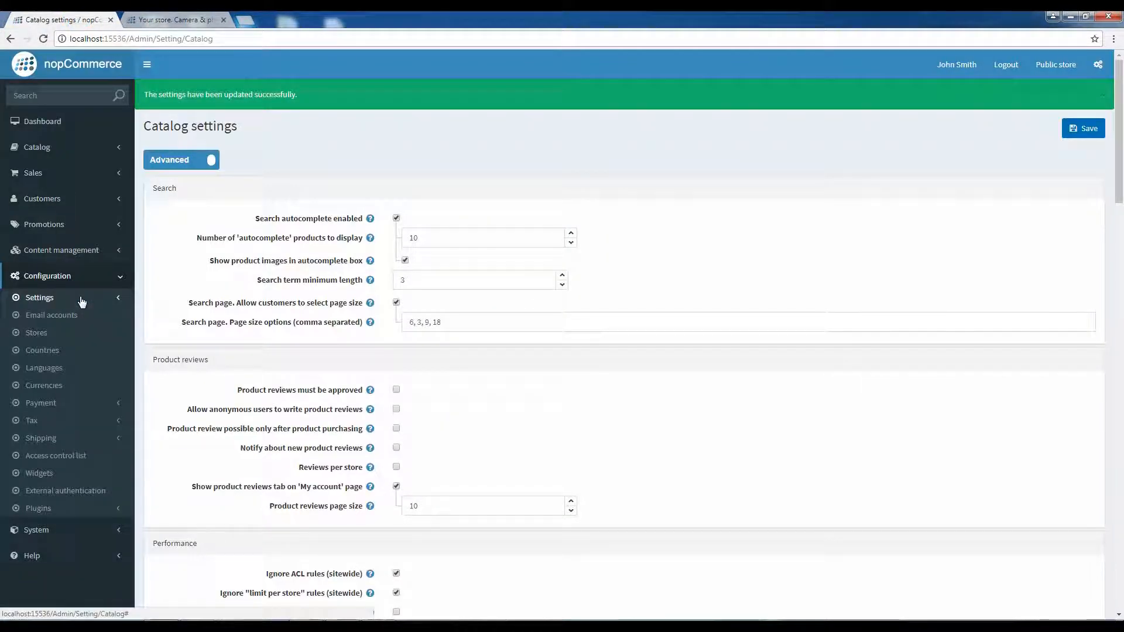
left_click(81, 298)
left_click(76, 404)
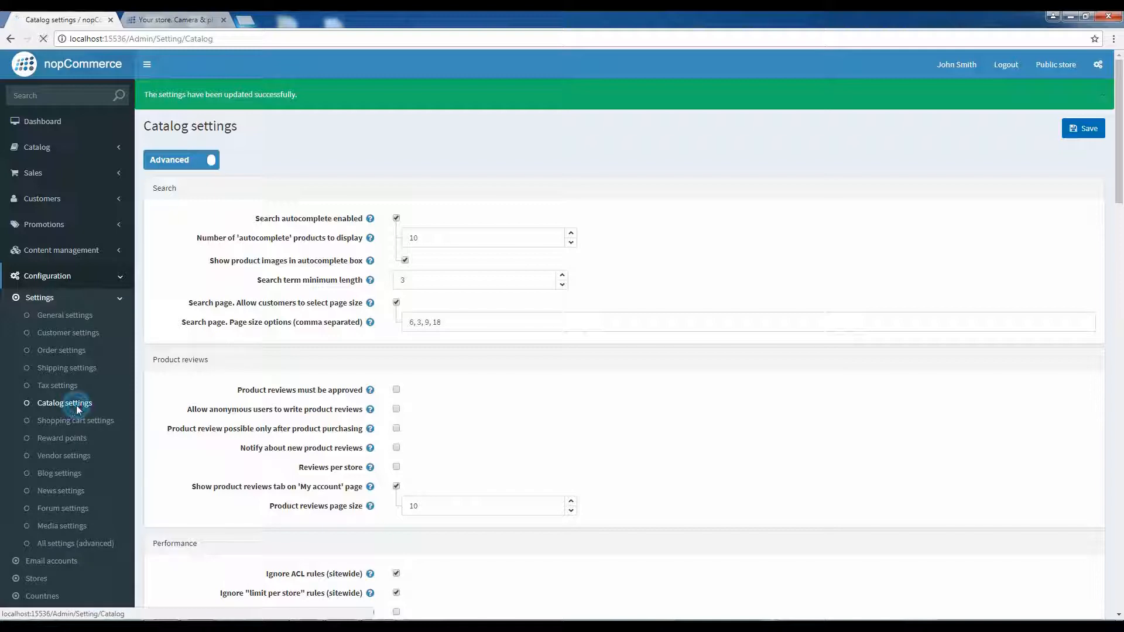
scroll(364, 424, "down", 8)
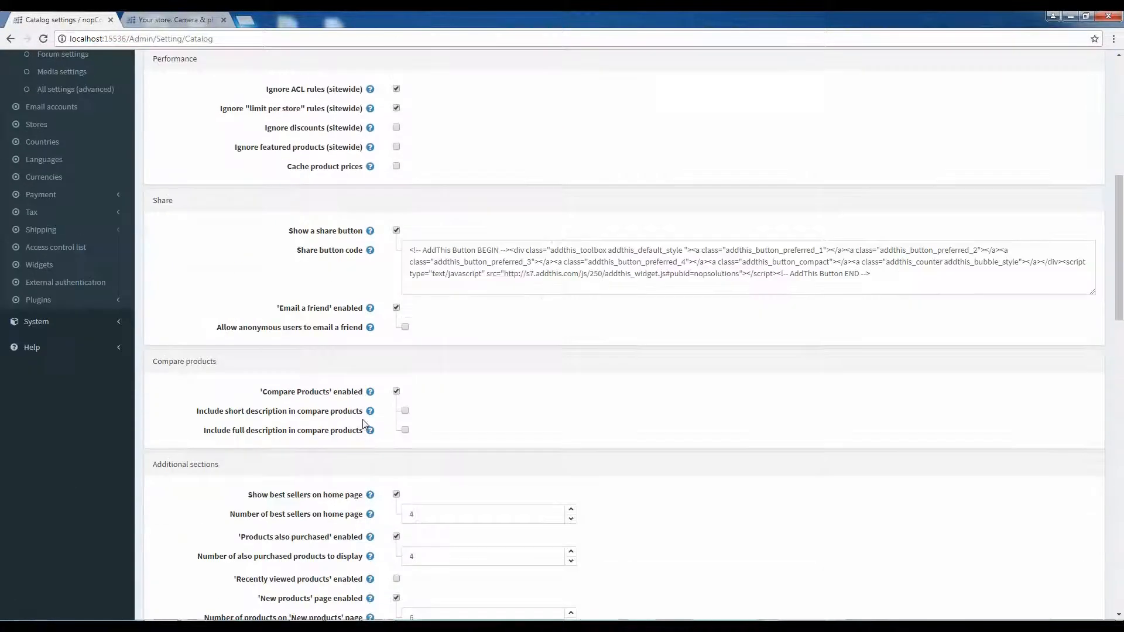
scroll(364, 424, "down", 12)
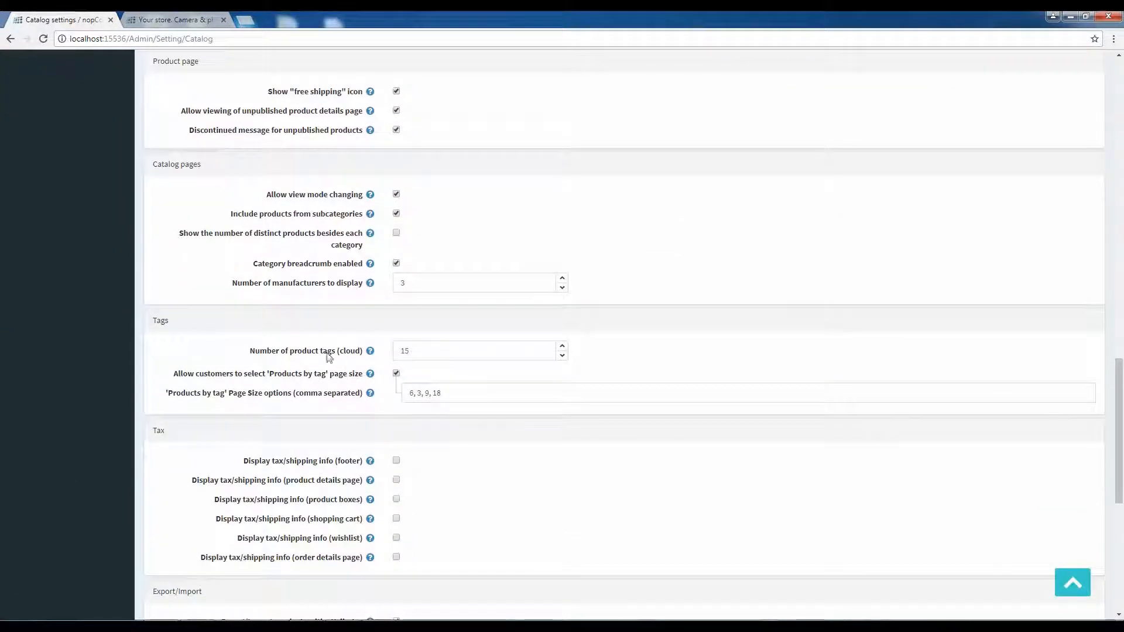
double_click(421, 349)
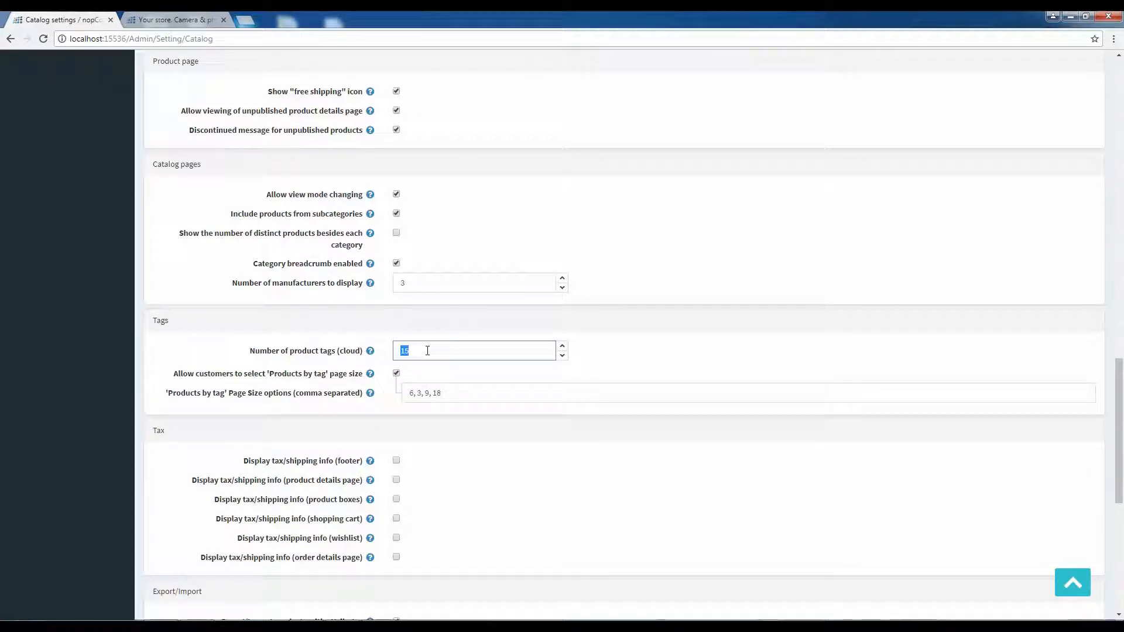
left_click(428, 350)
double_click(427, 350)
left_click(427, 350)
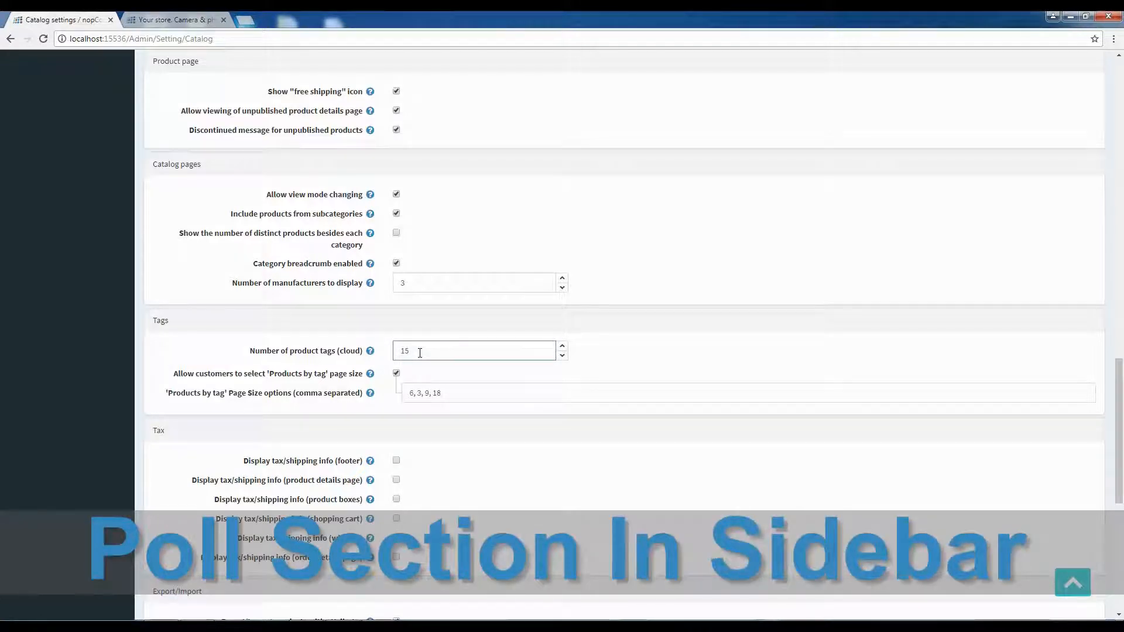
Step: Open the 'Do you like nopCommerce?' poll for editing from the content management polls list
scroll(321, 281, "up", 15)
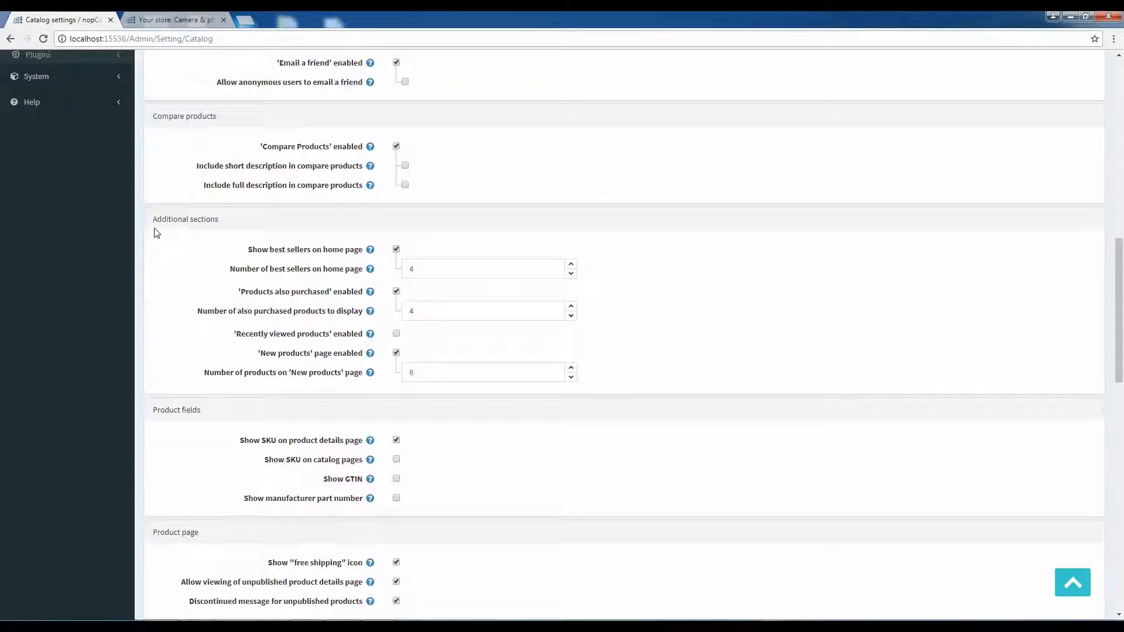
scroll(102, 221, "up", 5)
left_click(88, 250)
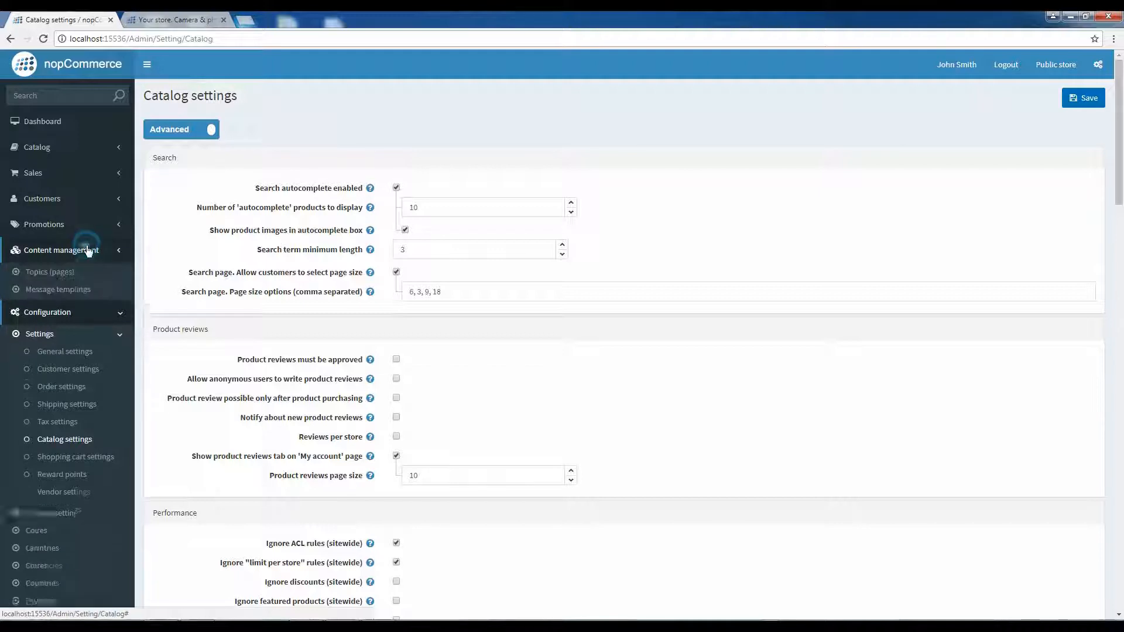
left_click(90, 341)
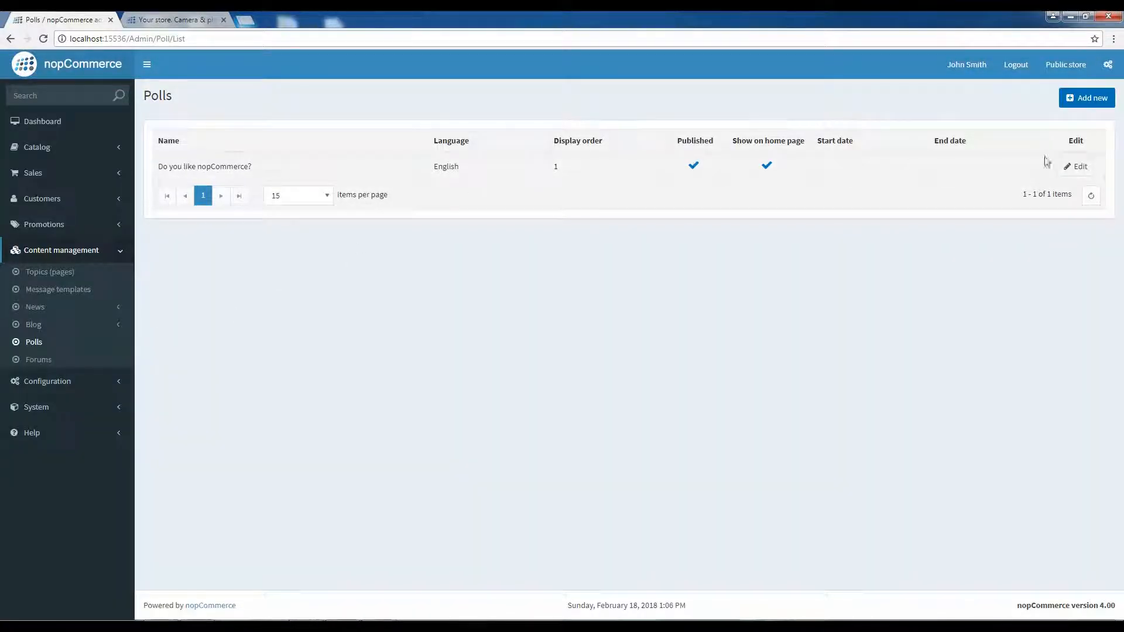
left_click(1073, 170)
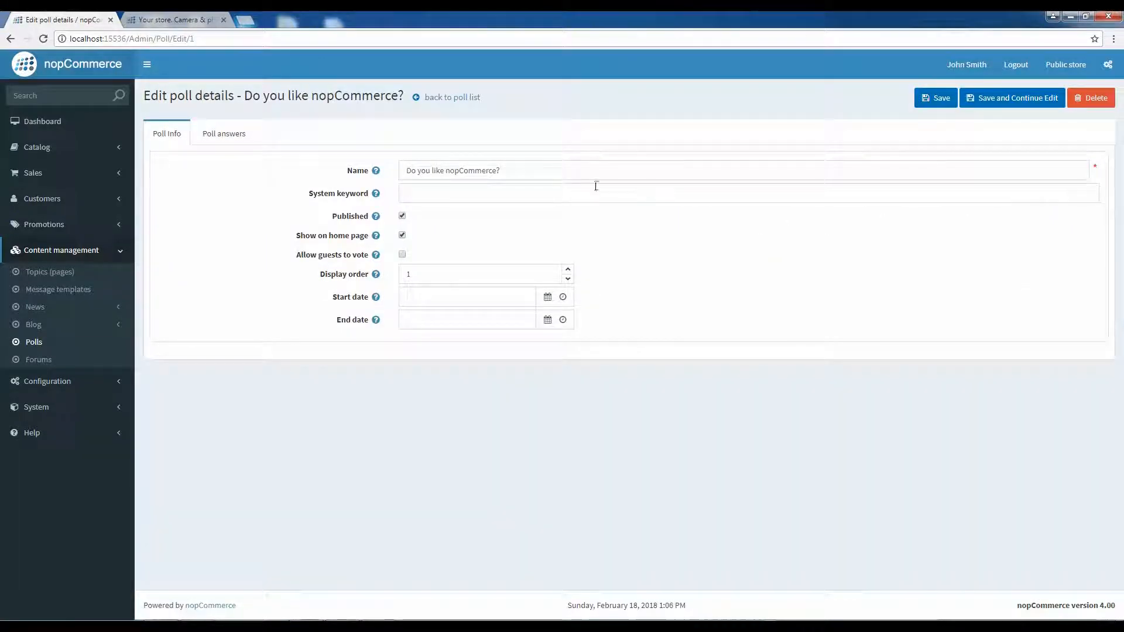
Step: Set the poll's system keyword to LeftColumnPoll and save the poll
left_click(596, 195)
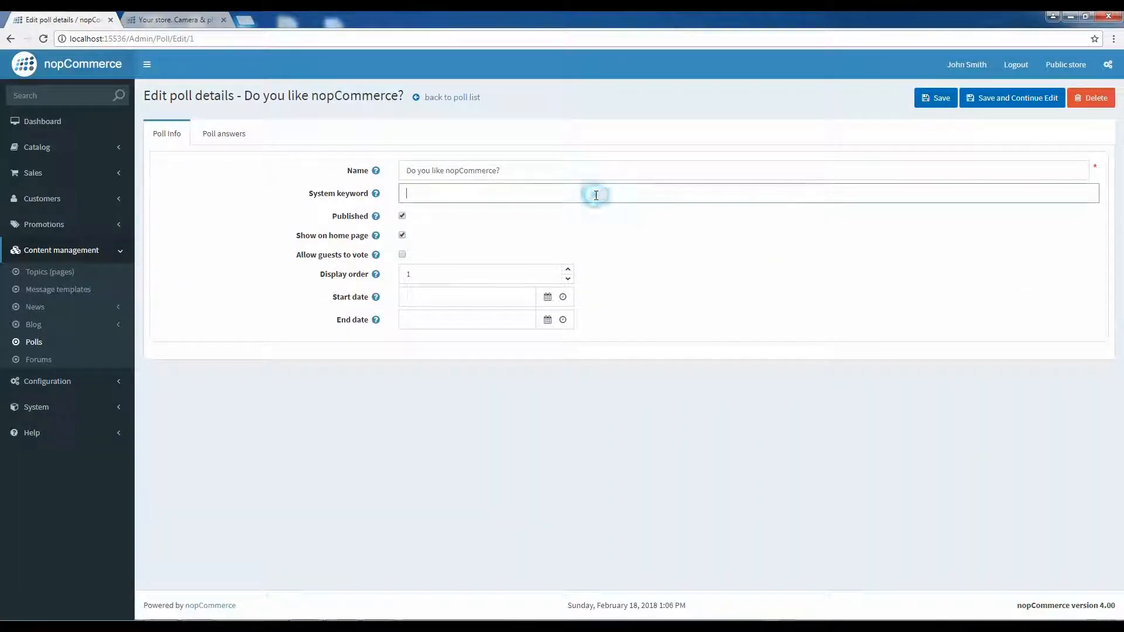
type("Left")
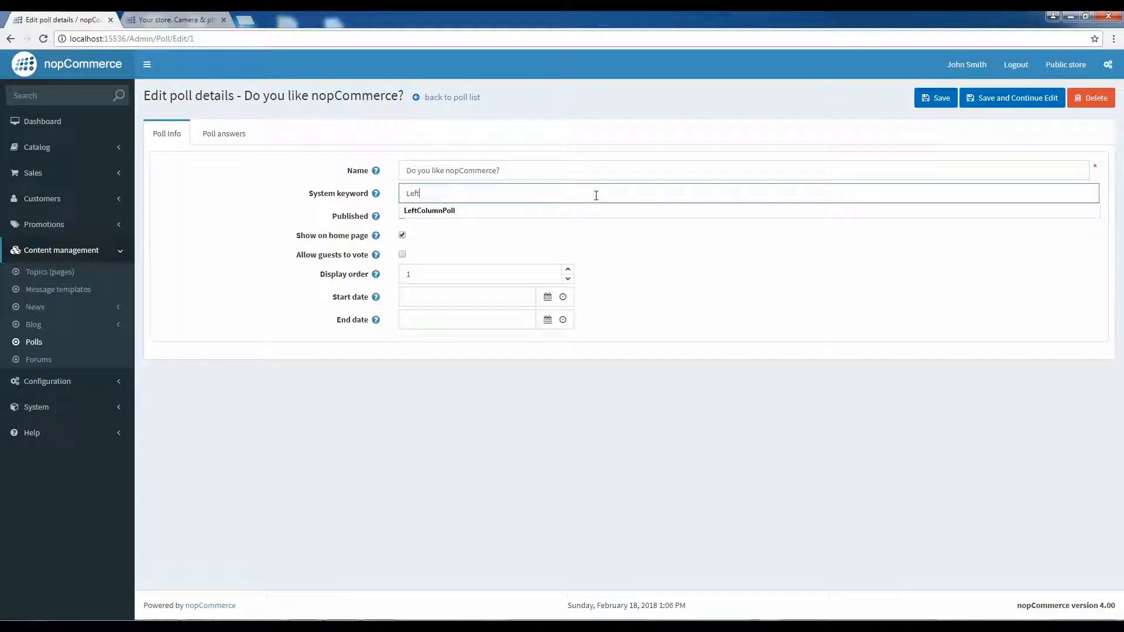
type("ColumnPoll")
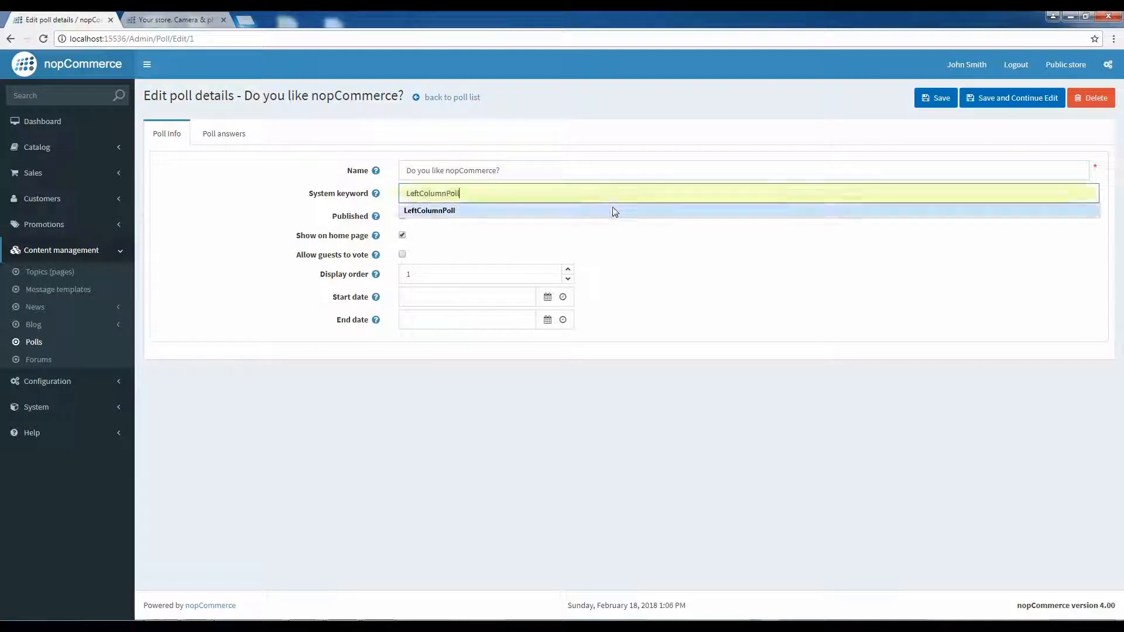
left_click(613, 211)
left_click(950, 101)
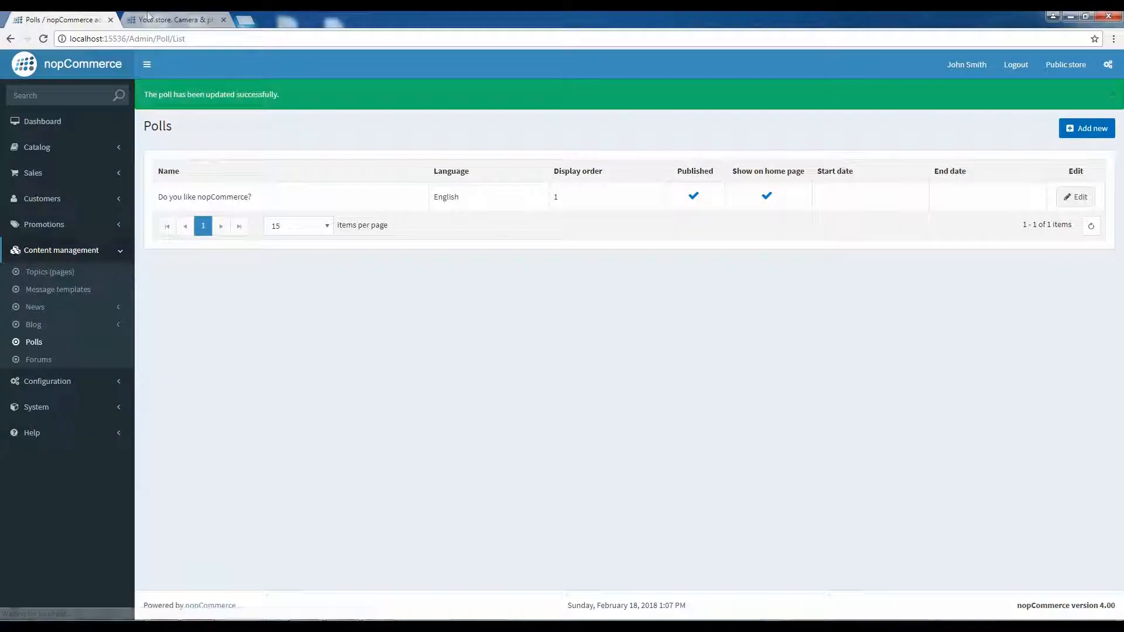
Step: Reload the public Camera & photo page and check its sidebar for the community poll
left_click(148, 16)
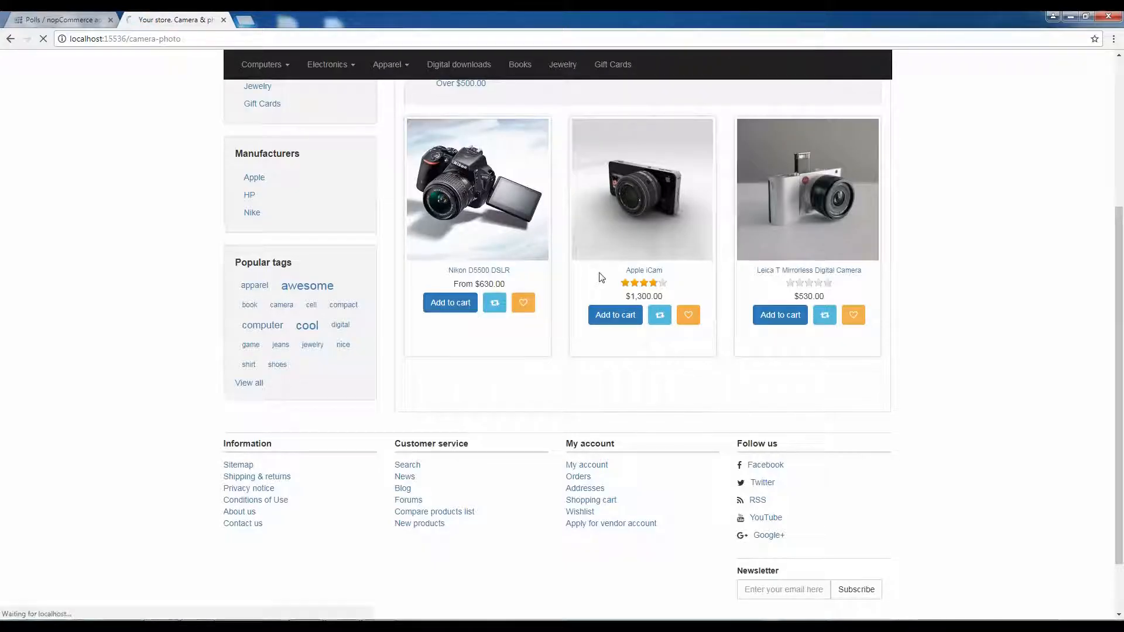
scroll(233, 425, "down", 2)
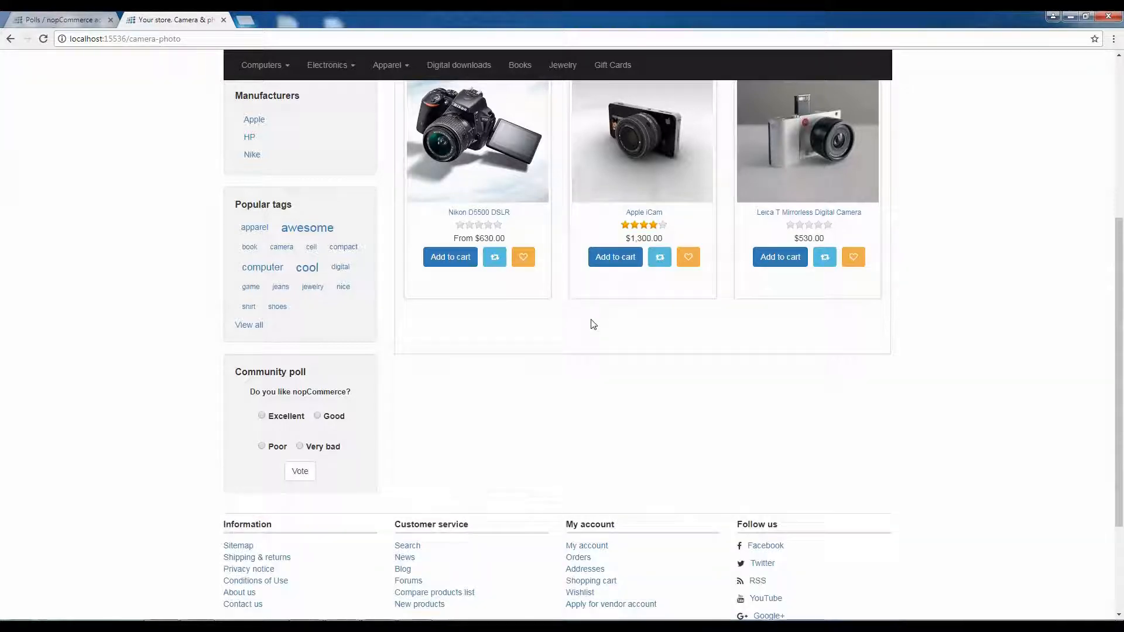
Step: Enable the recently viewed products section in the admin area's Catalog settings and save the settings
left_click(46, 21)
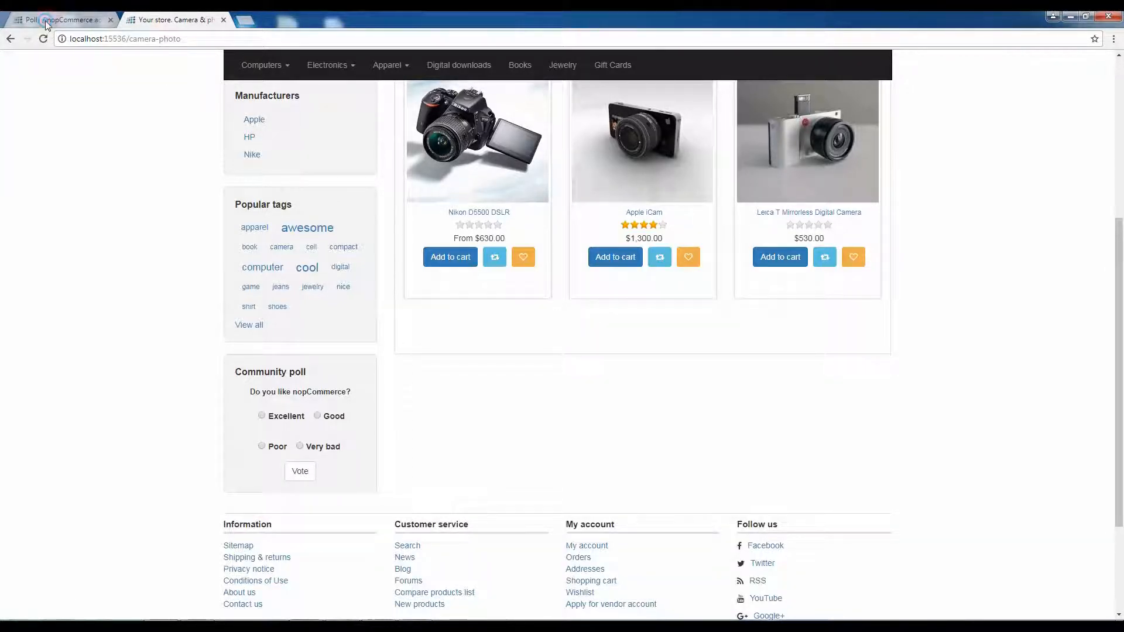
left_click(71, 383)
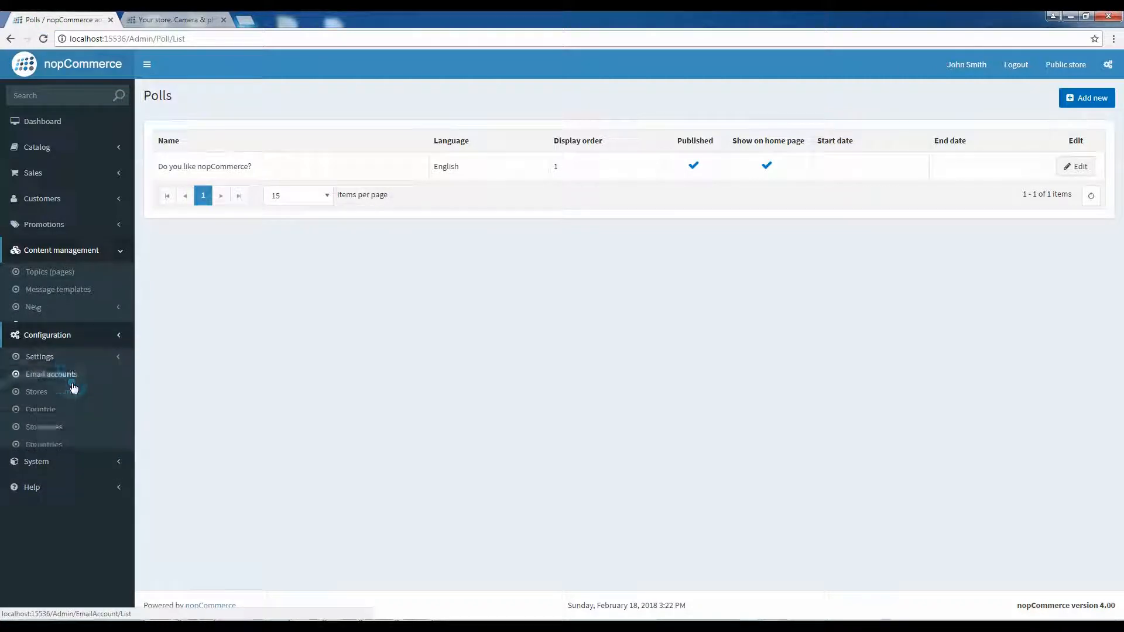
left_click(55, 300)
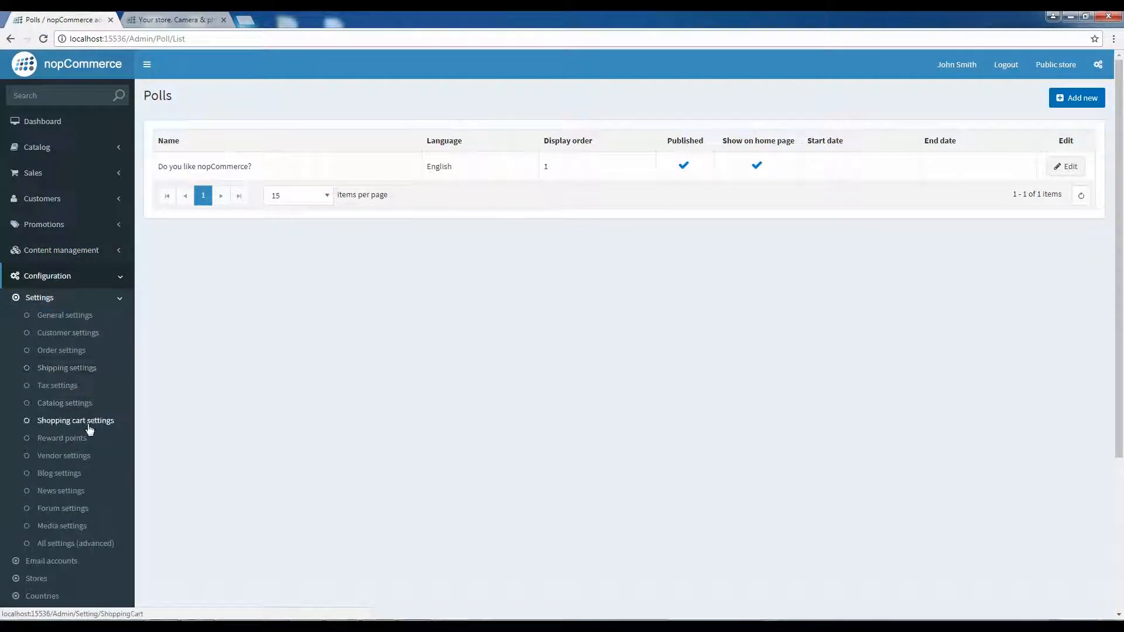
left_click(87, 401)
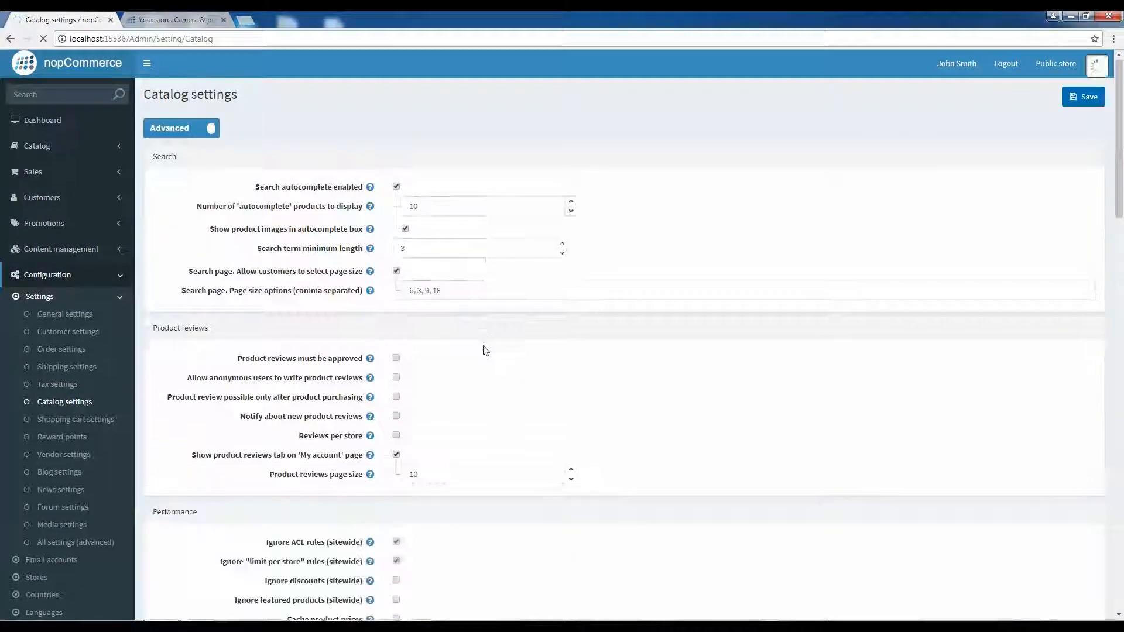
scroll(477, 349, "down", 15)
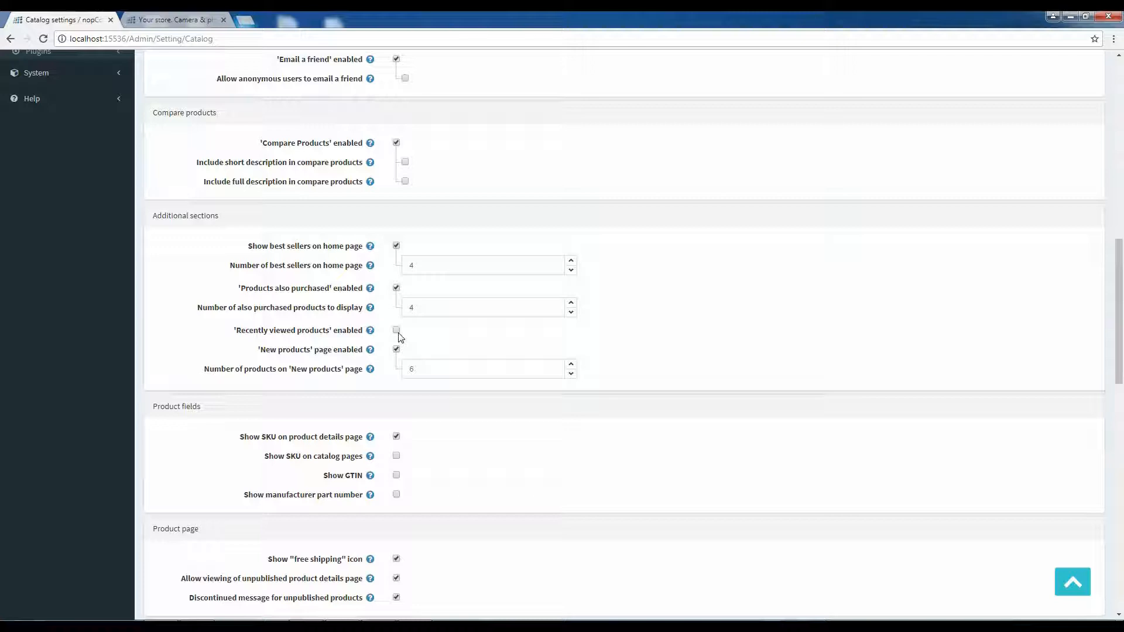
left_click(396, 330)
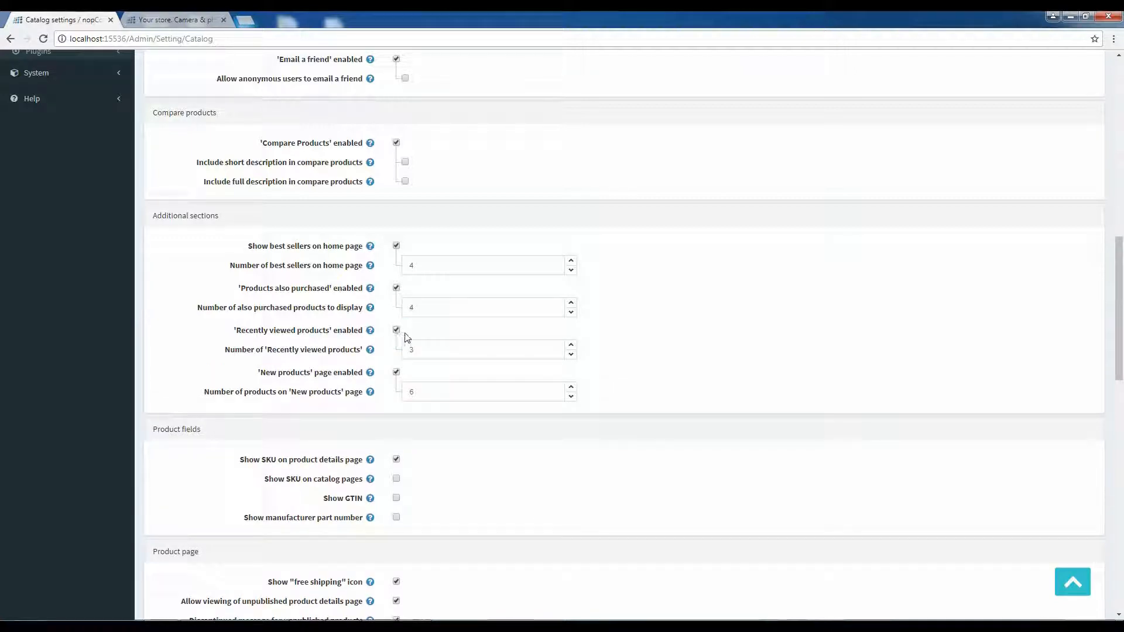
left_click(419, 353)
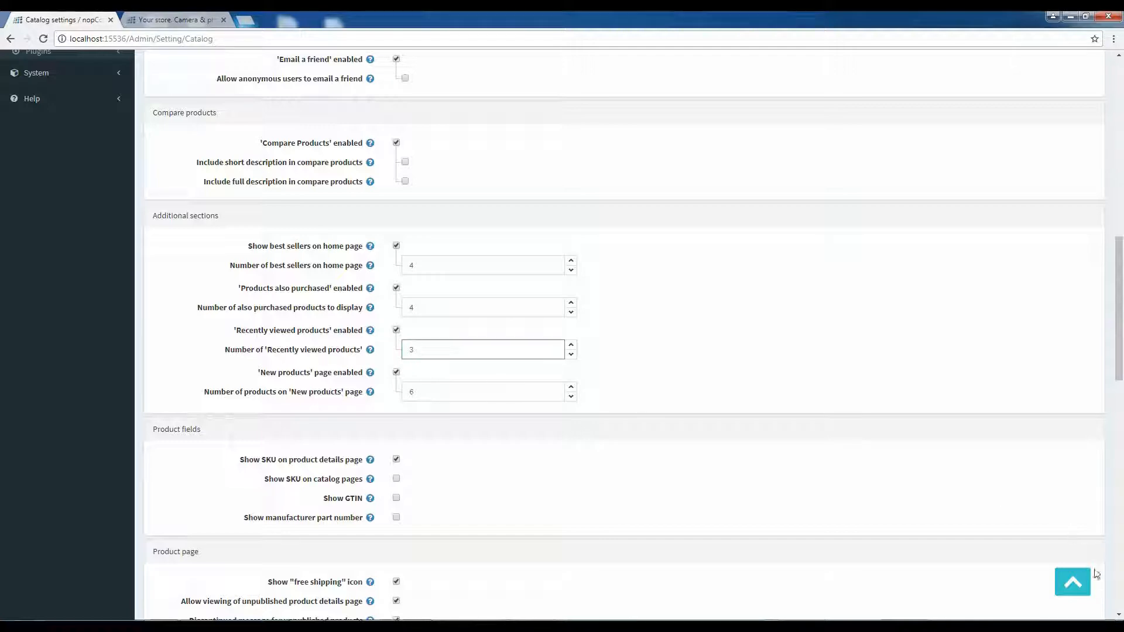
left_click(1073, 581)
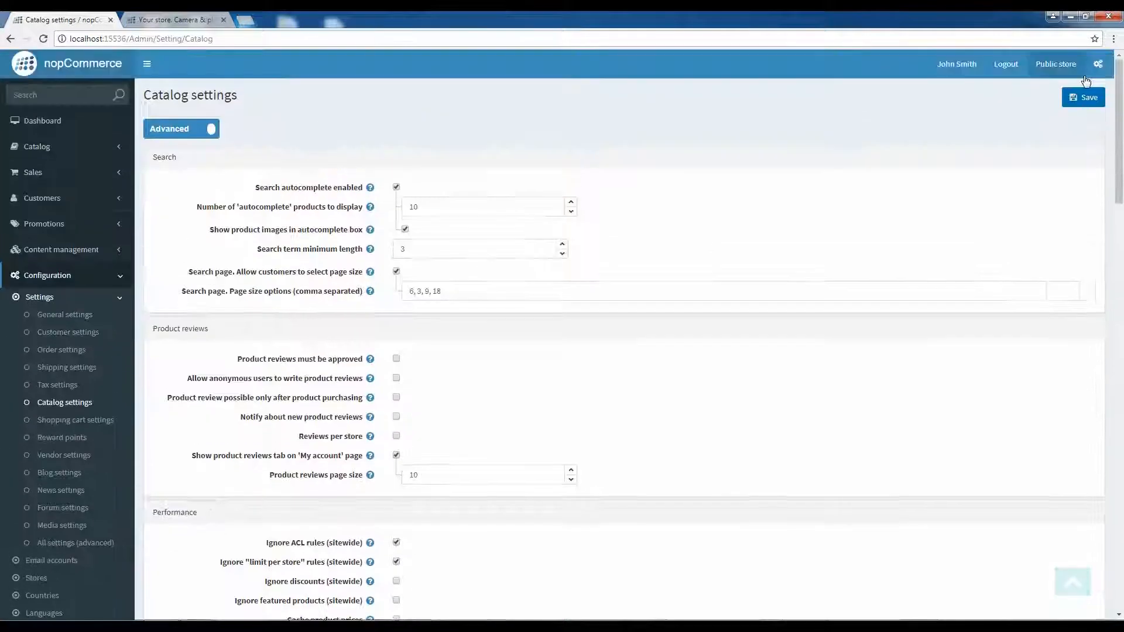
left_click(1082, 97)
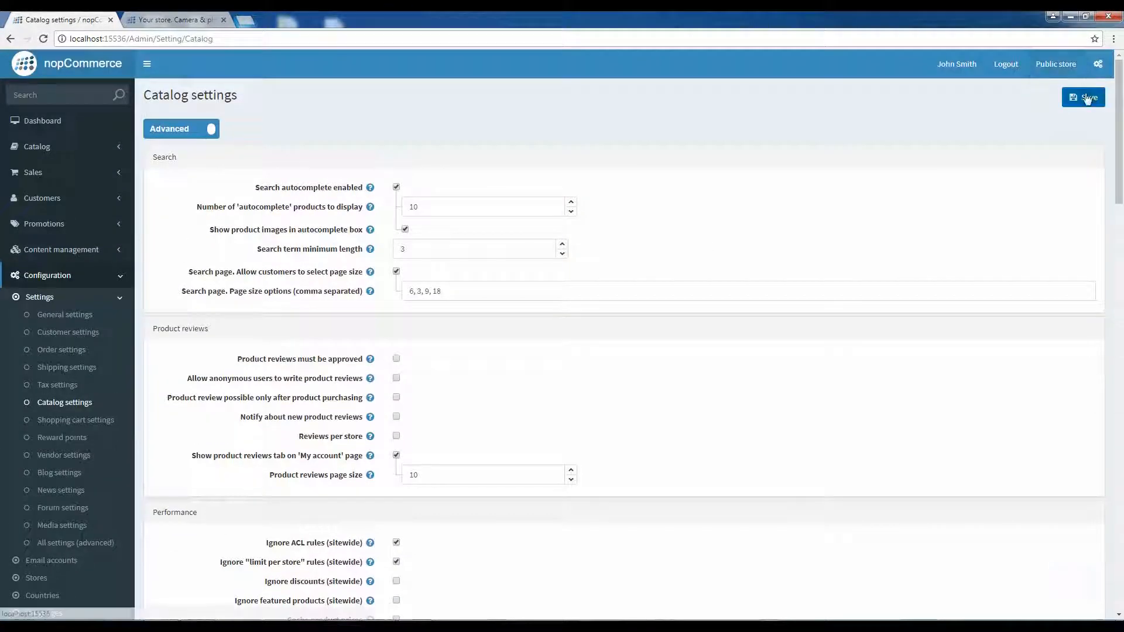
Step: Open the Nikon D5500 DSLR for editing from its public store page, allow customer reviews, and save the product
left_click(153, 13)
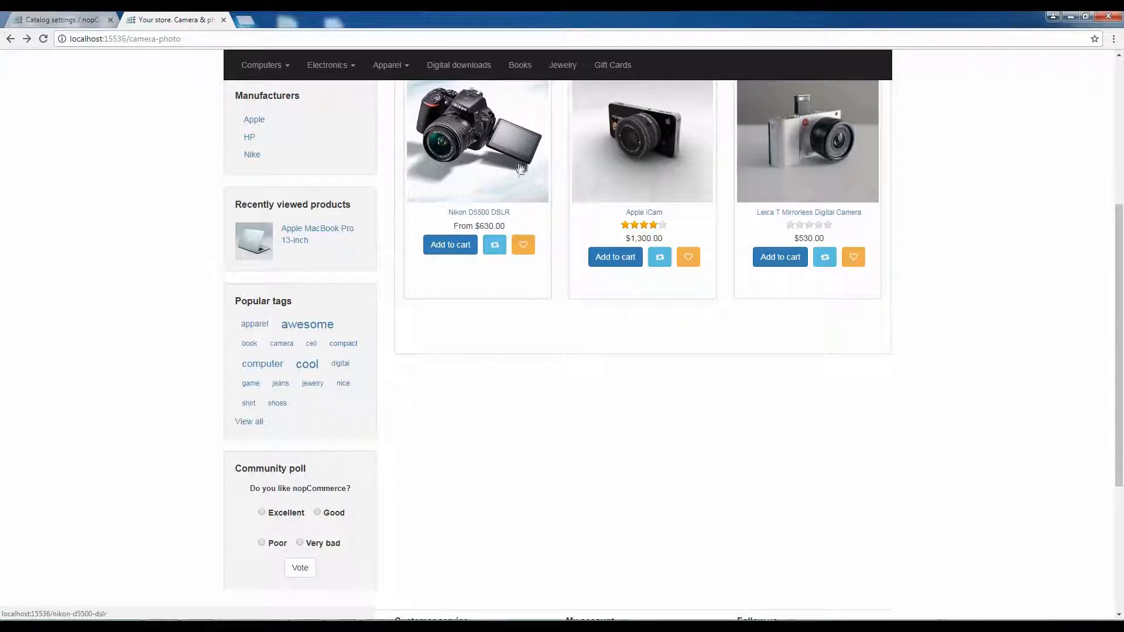
left_click(504, 214)
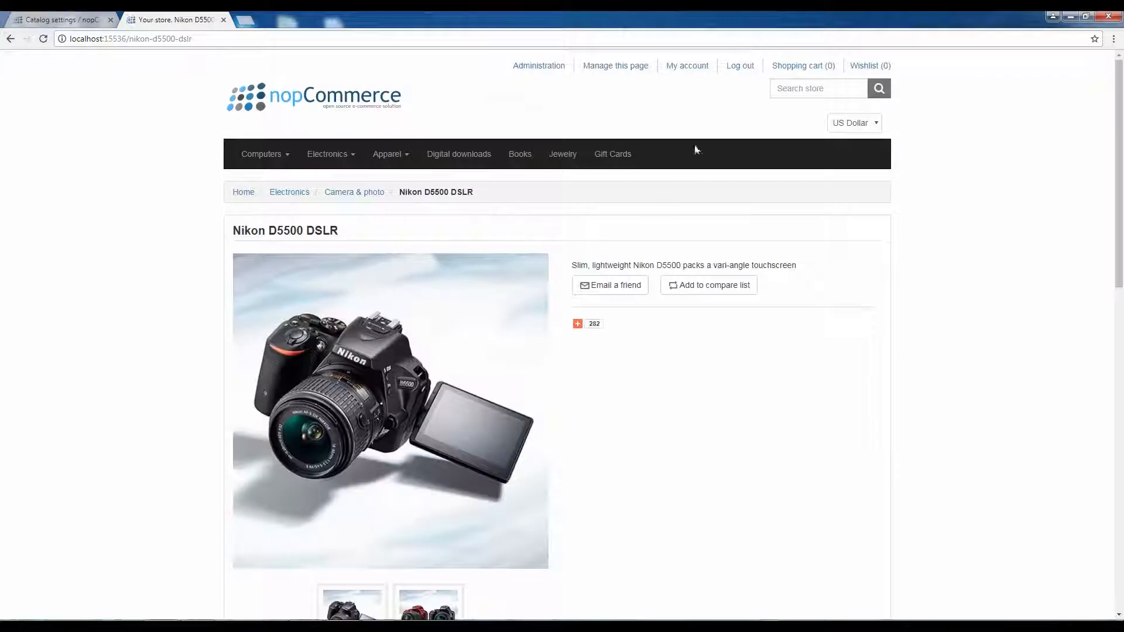
left_click(625, 74)
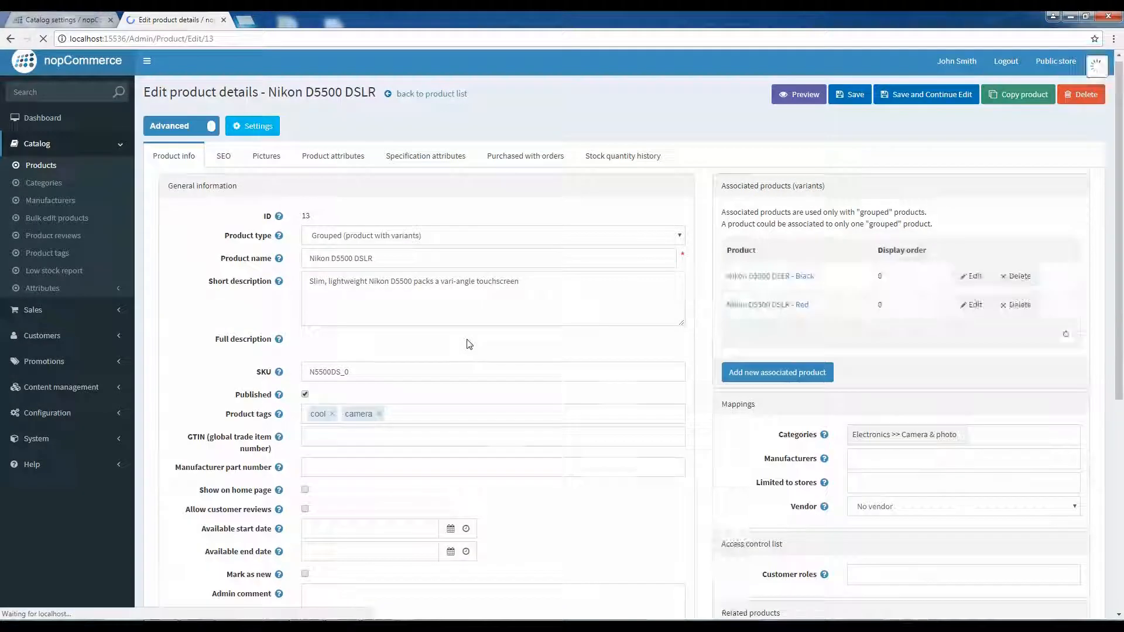
scroll(468, 344, "down", 5)
scroll(458, 329, "down", 1)
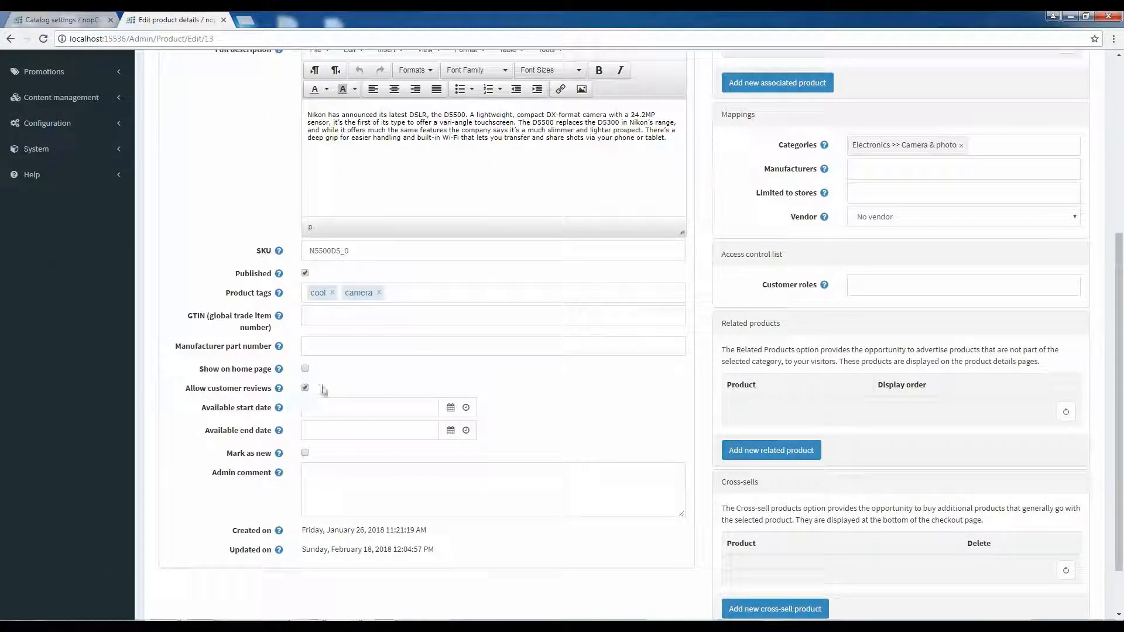
scroll(743, 384, "up", 5)
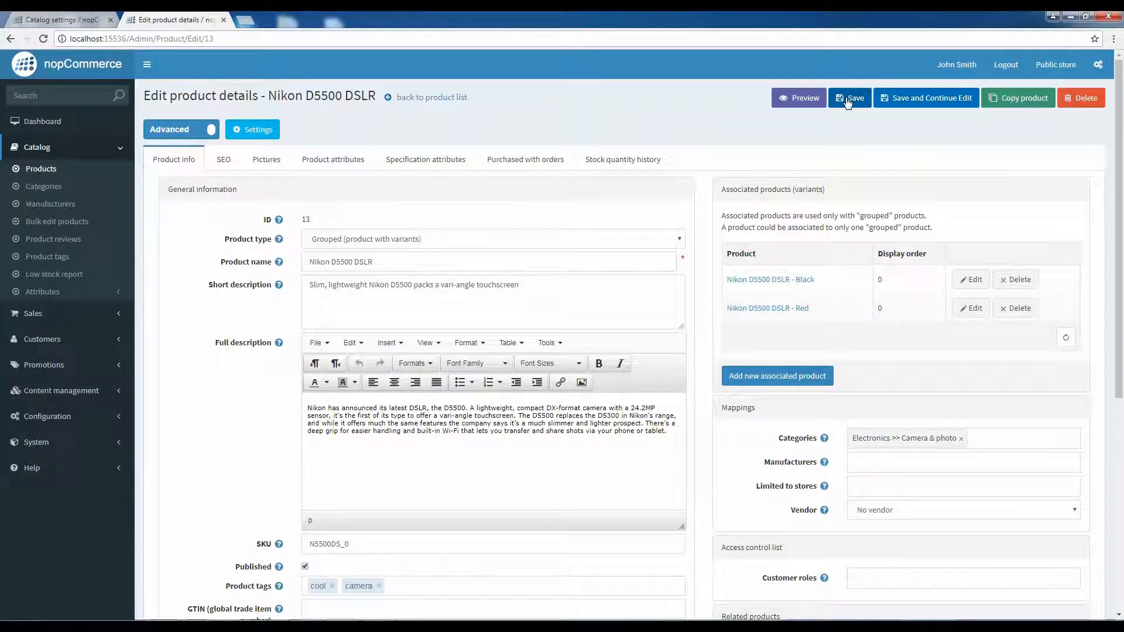
left_click(846, 99)
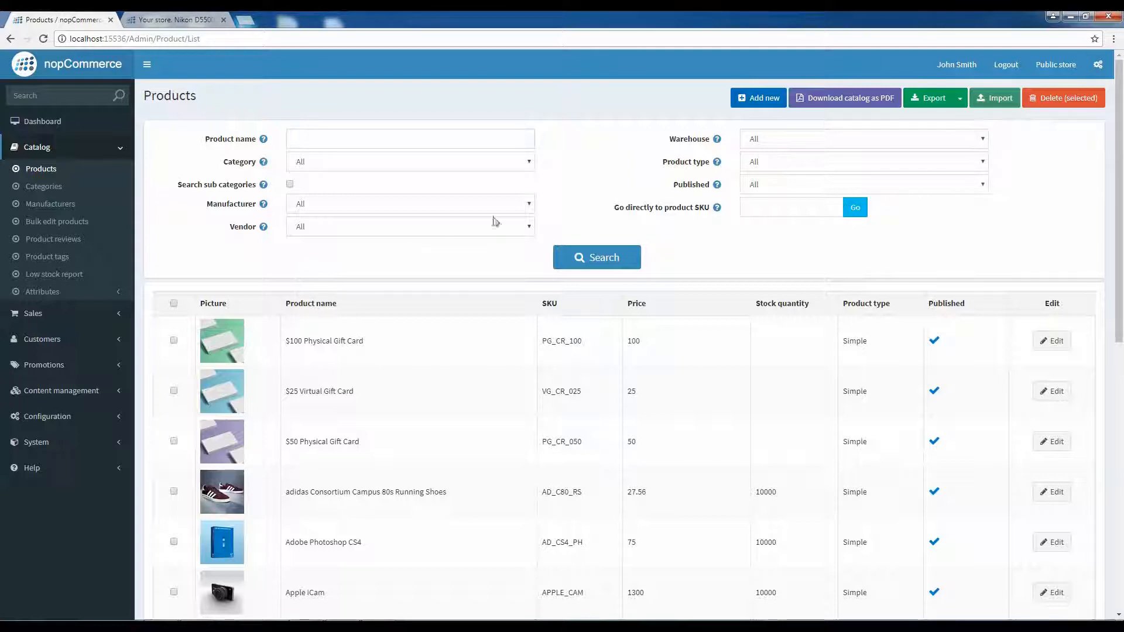
Step: Open the access control list under the configuration and review the permissions per customer role, including the public store ones
left_click(76, 416)
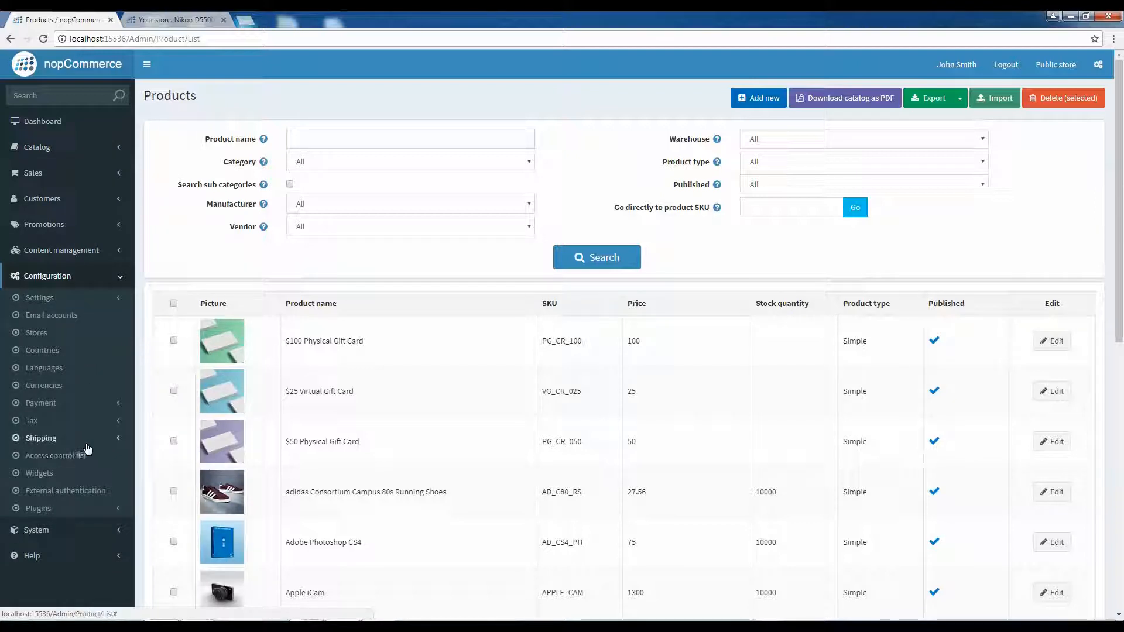
left_click(87, 452)
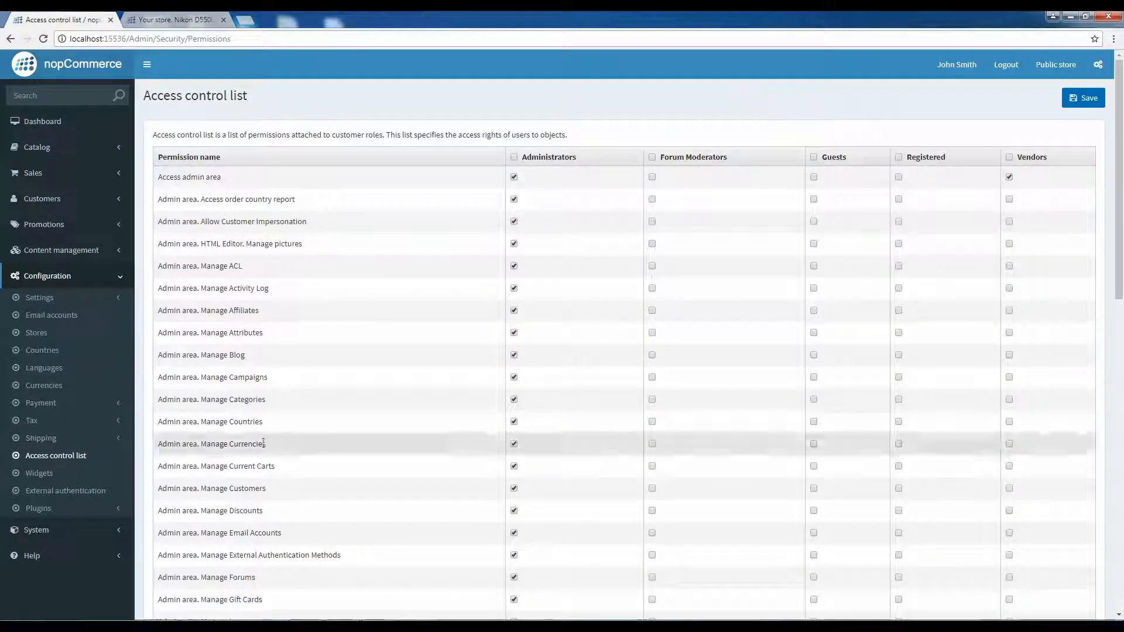
scroll(462, 420, "down", 10)
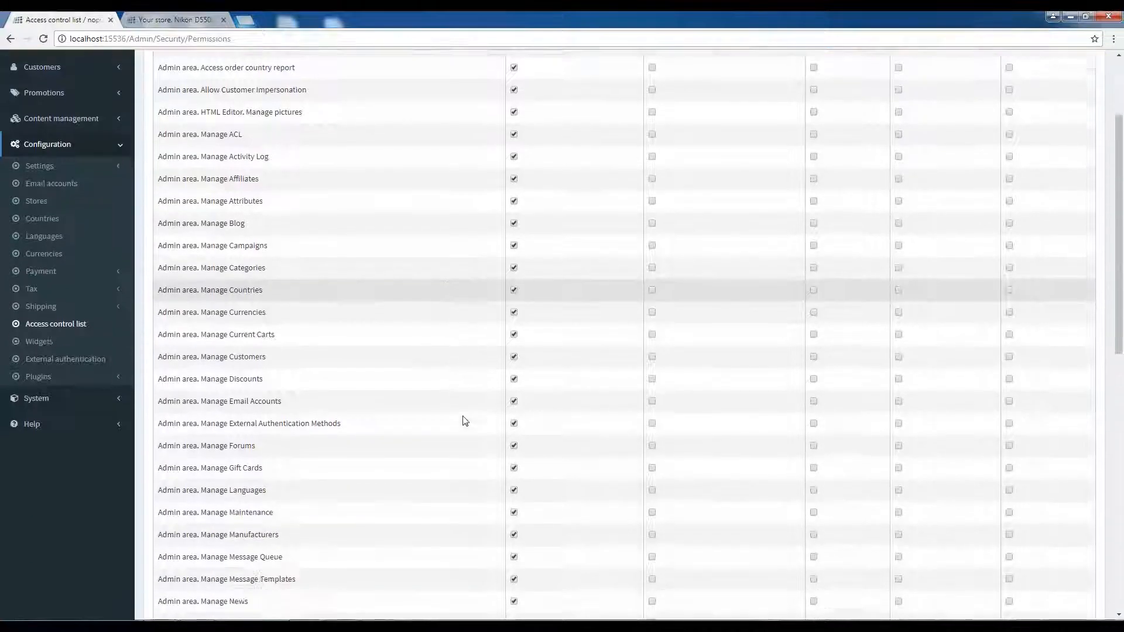
scroll(464, 421, "down", 2)
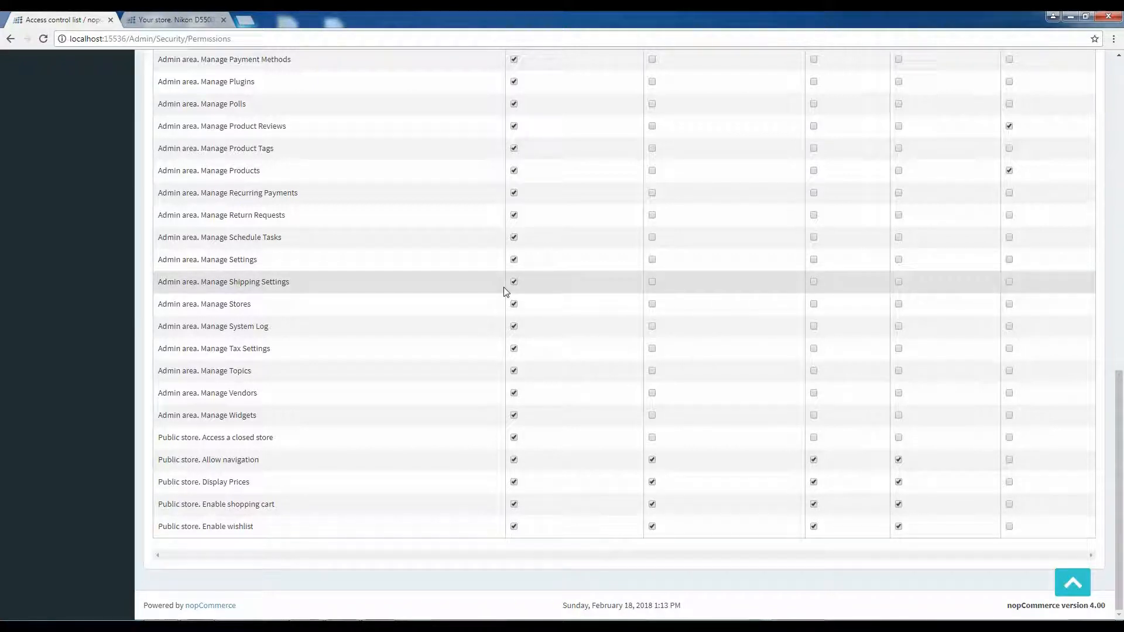
scroll(146, 281, "up", 10)
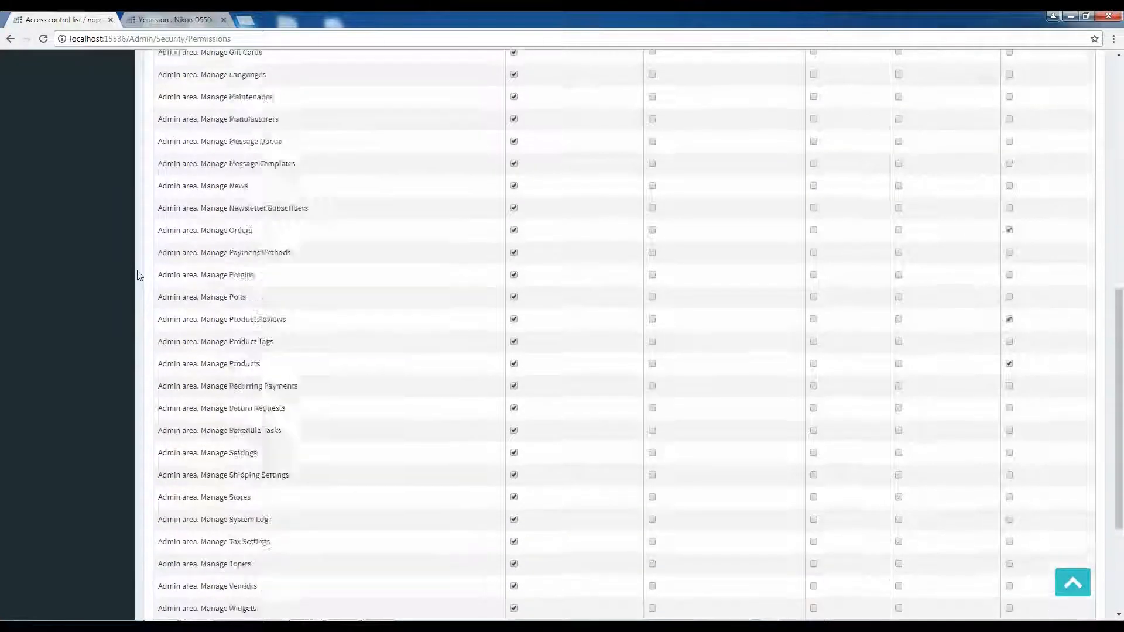
Step: In the Catalog settings, switch the 'Compare Products' option off and back on, and review the product sorting options
left_click(96, 151)
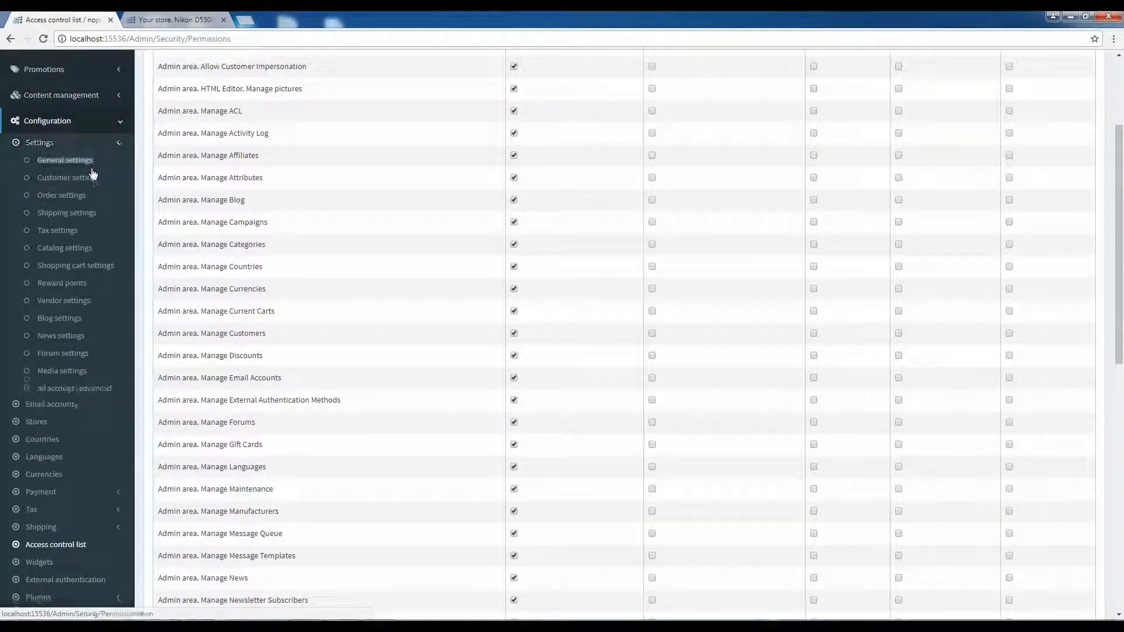
left_click(90, 249)
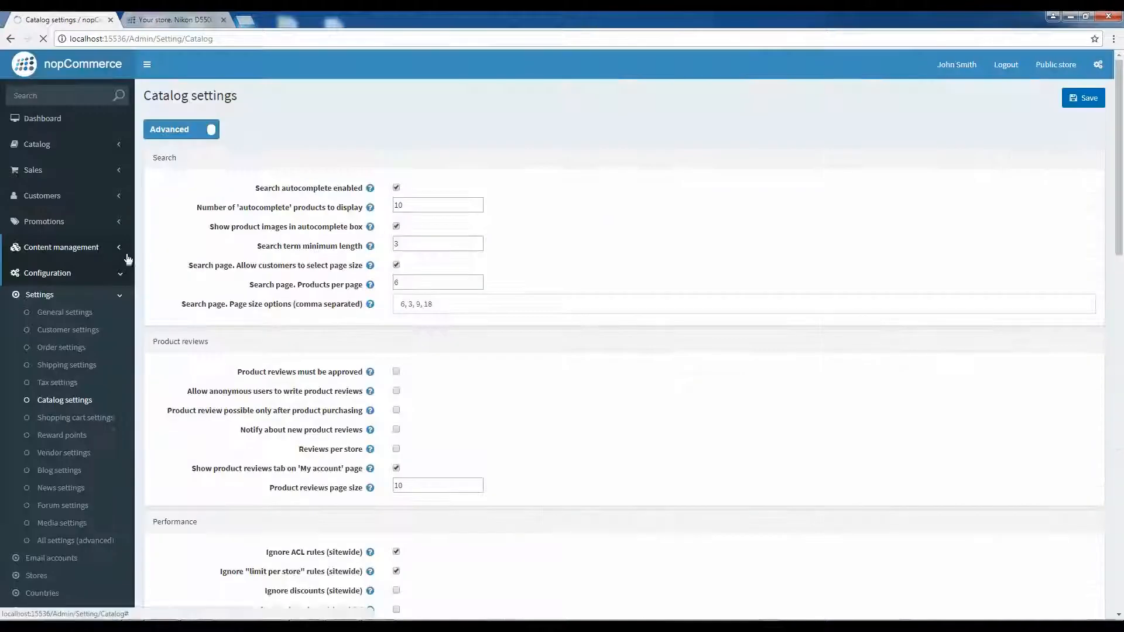
scroll(402, 404, "down", 6)
scroll(406, 407, "down", 2)
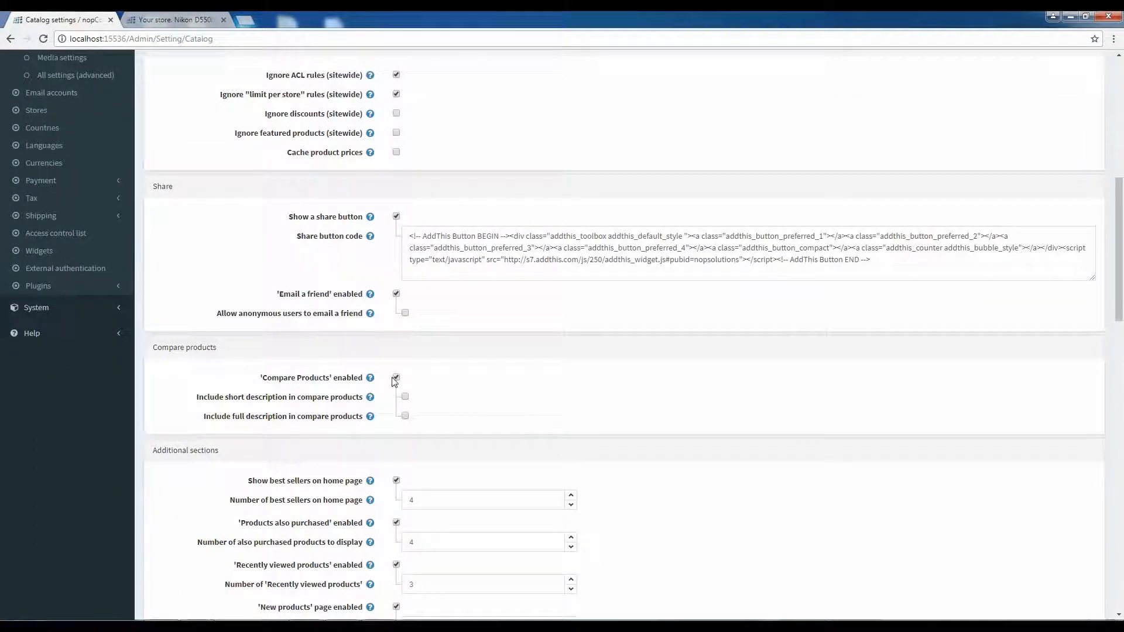
left_click(397, 378)
left_click(396, 378)
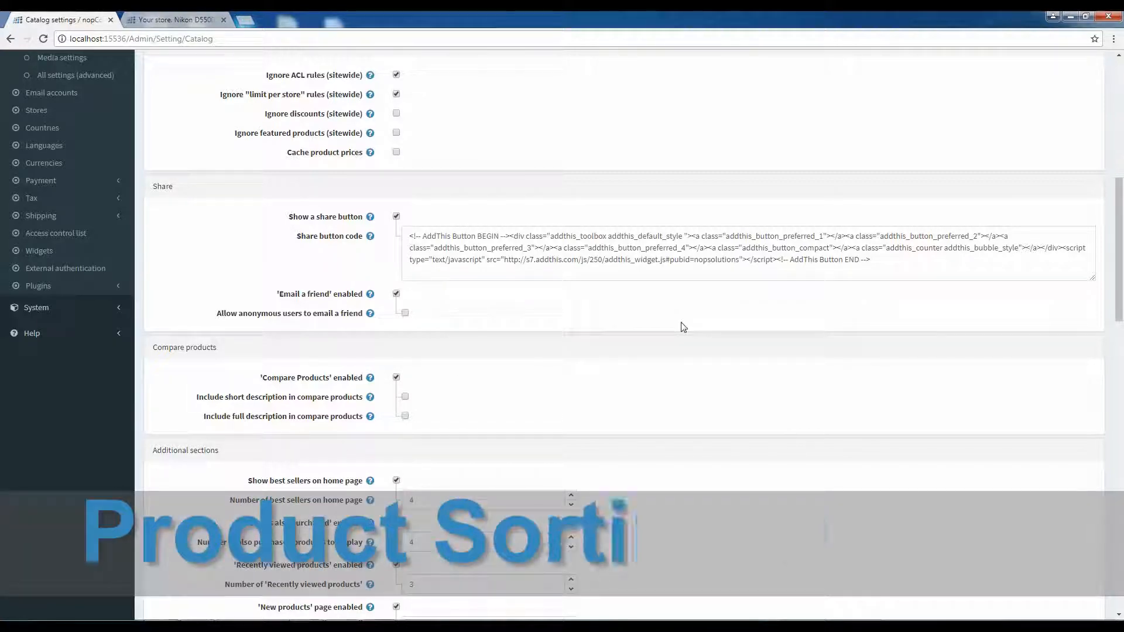
scroll(561, 467, "down", 15)
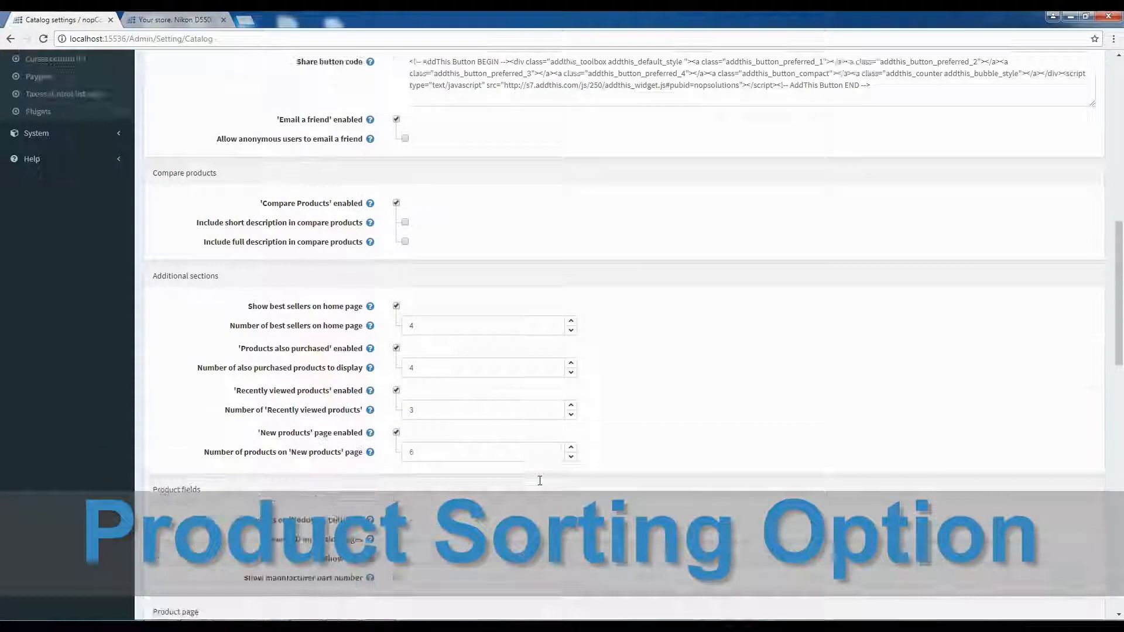
scroll(540, 484, "down", 4)
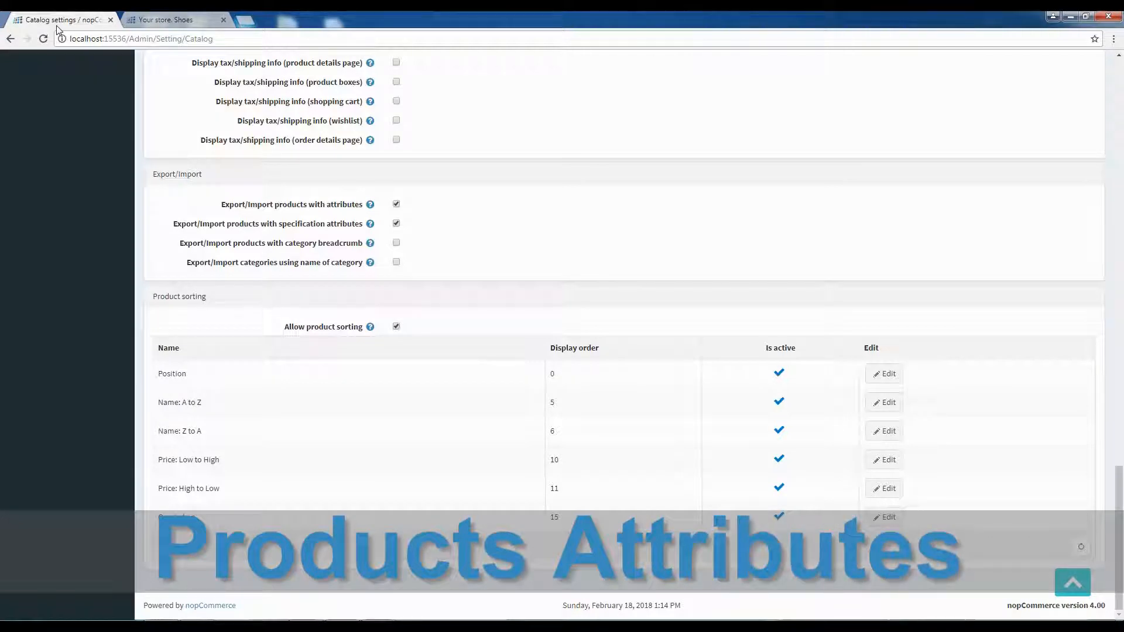
Step: View the adidas Consortium Campus 80s Running Shoes product page from the public store's Shoes category
left_click(198, 20)
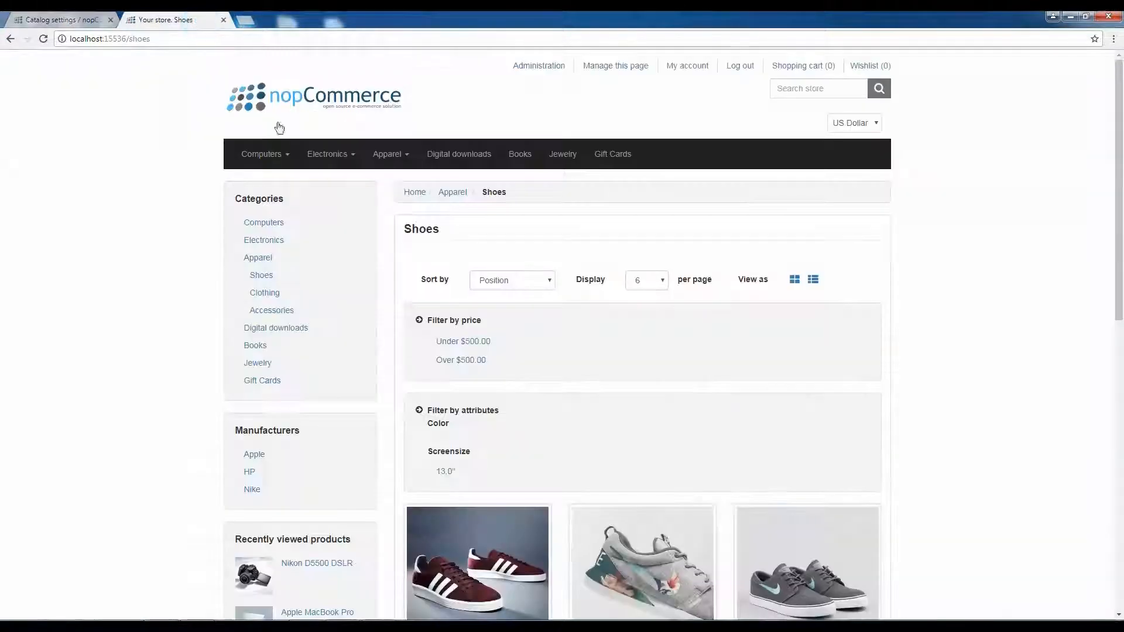
scroll(448, 358, "down", 3)
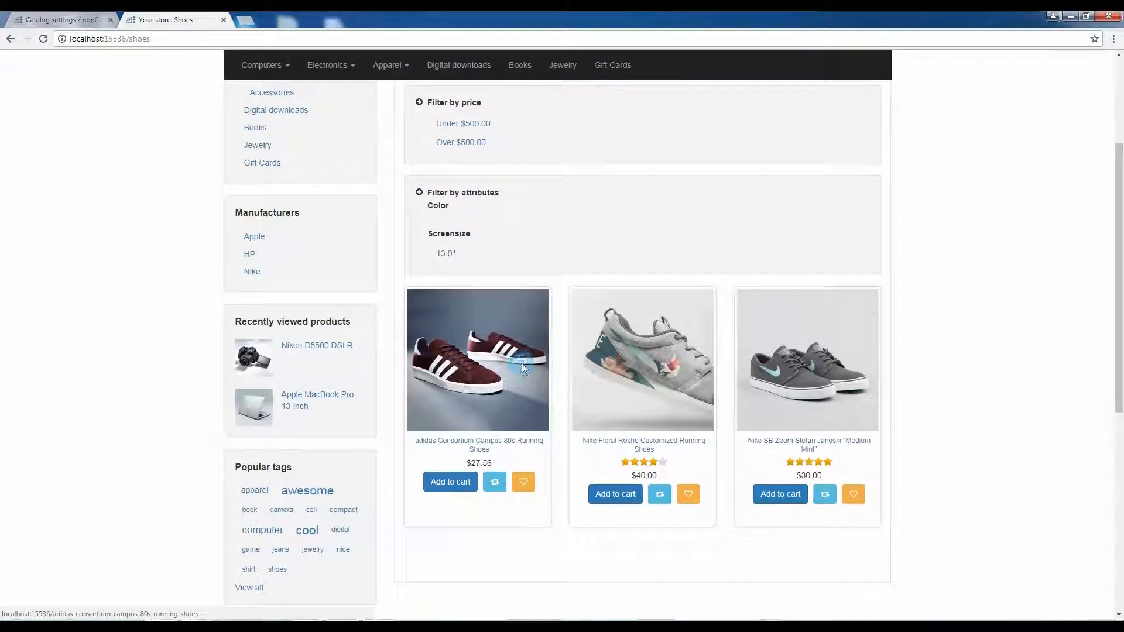
left_click(521, 363)
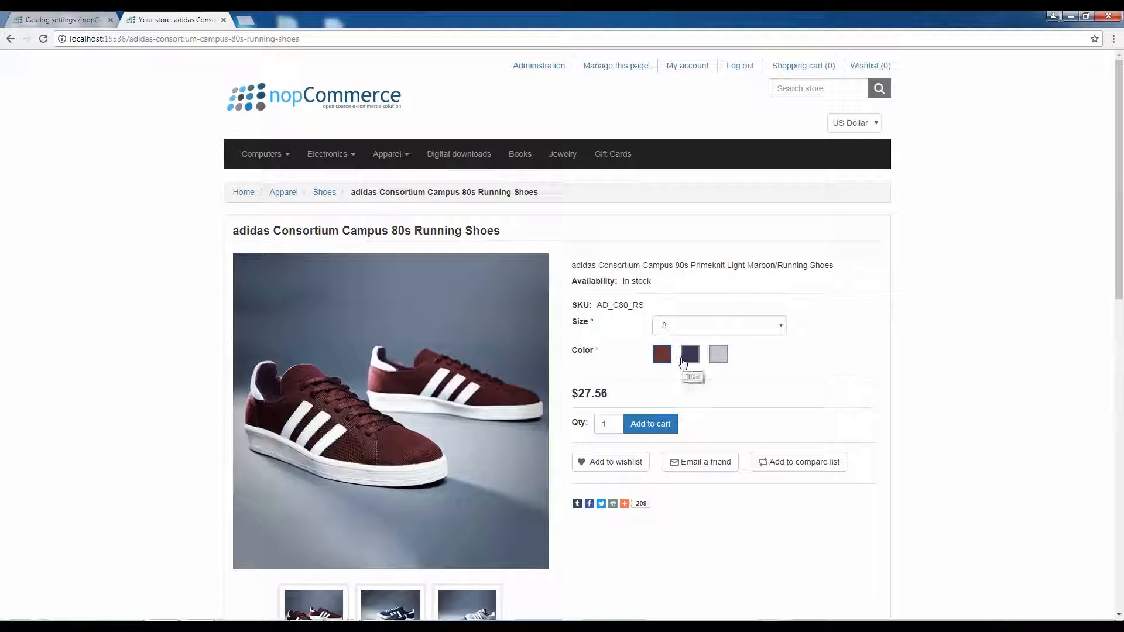
Step: Open the catalog's list of product attributes in the admin area
left_click(70, 22)
scroll(90, 85, "up", 15)
left_click(90, 147)
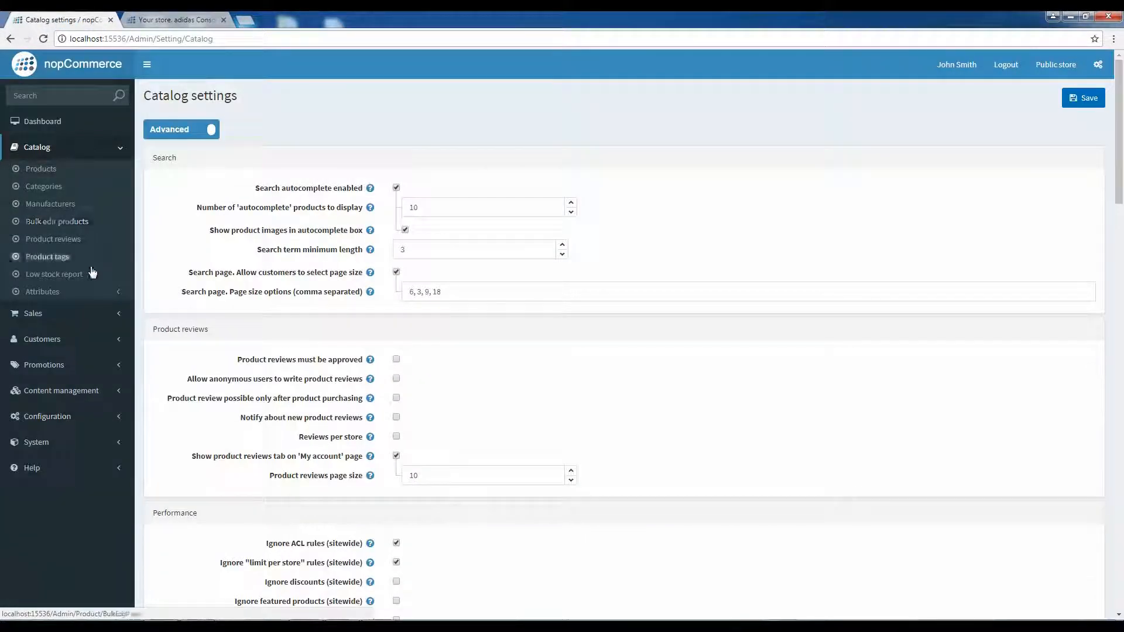
left_click(82, 292)
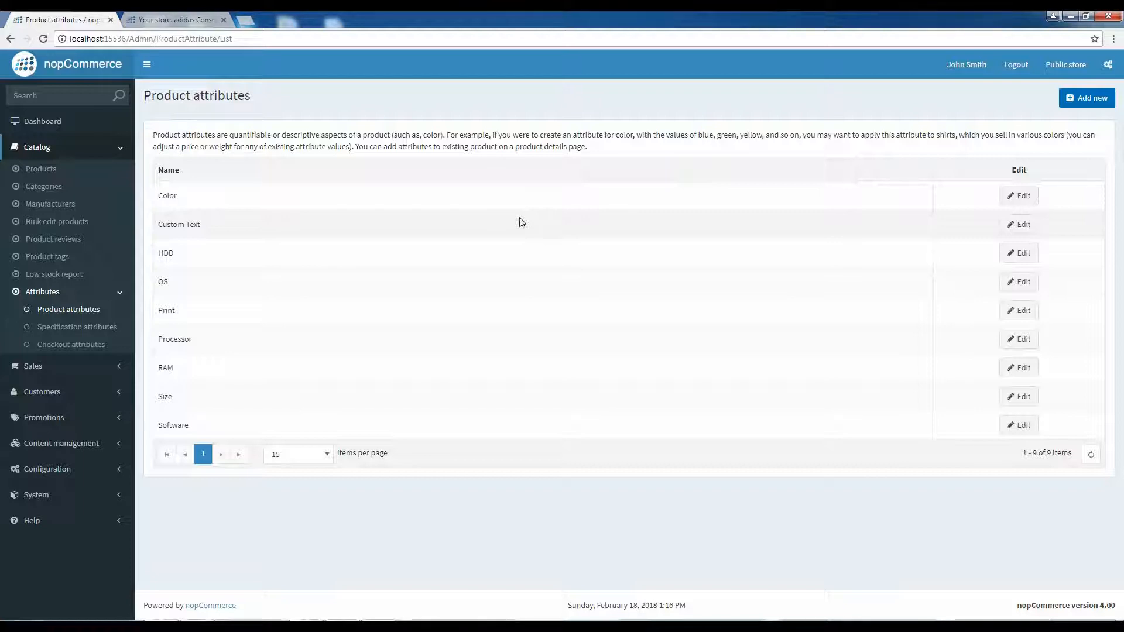
Step: Open the form for adding a product attribute to the adidas Consortium Campus 80s Running Shoes and review the selectable attributes
left_click(146, 21)
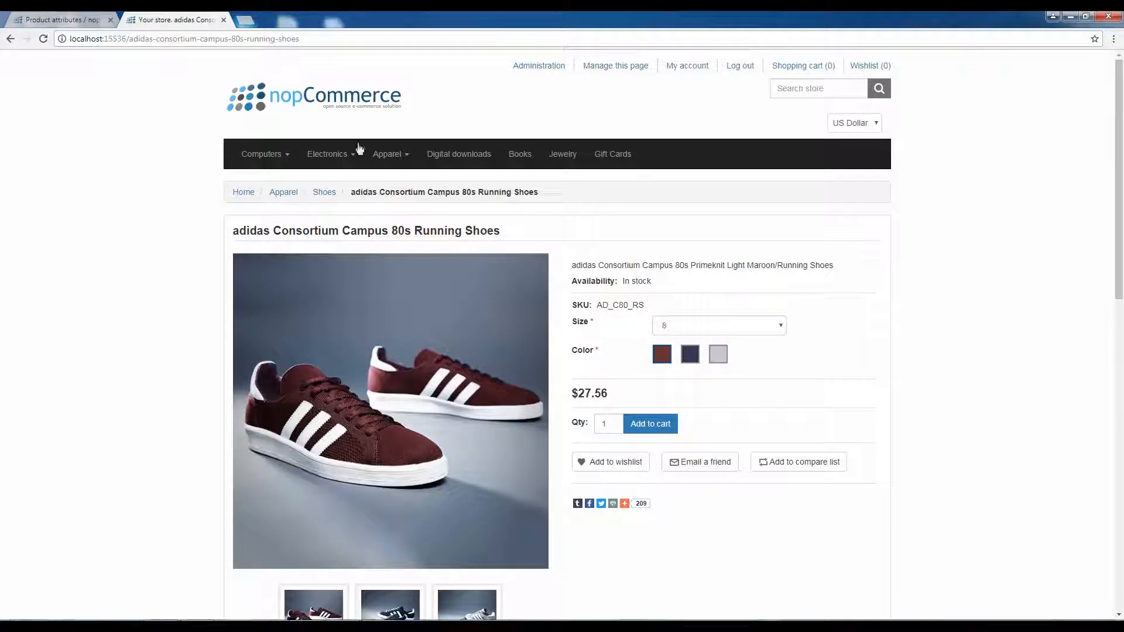
left_click(615, 67)
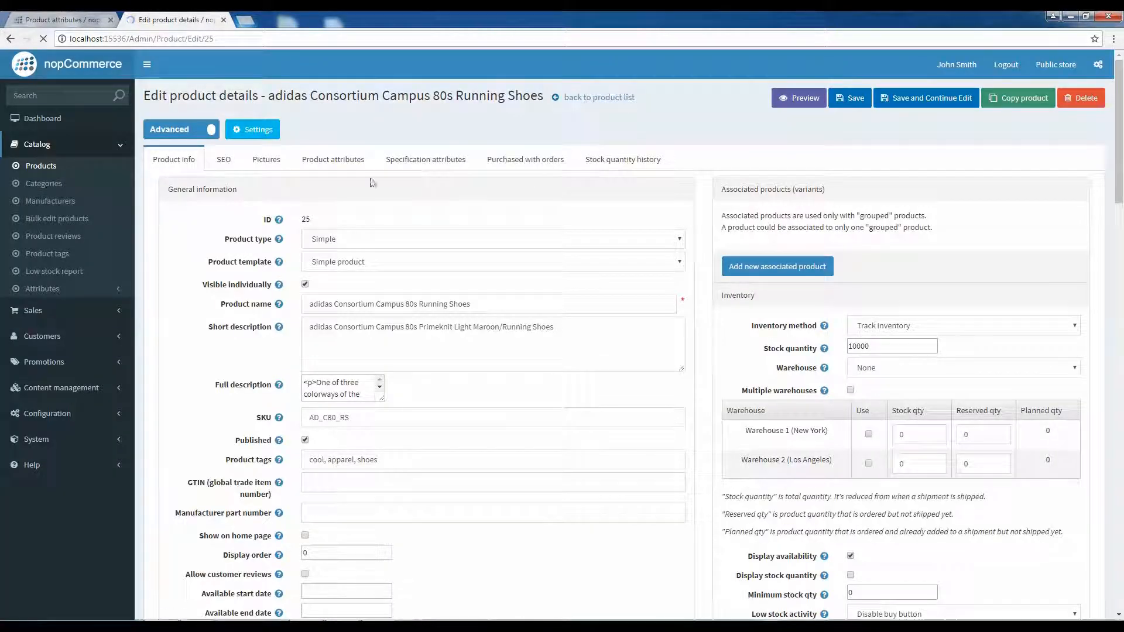
left_click(328, 164)
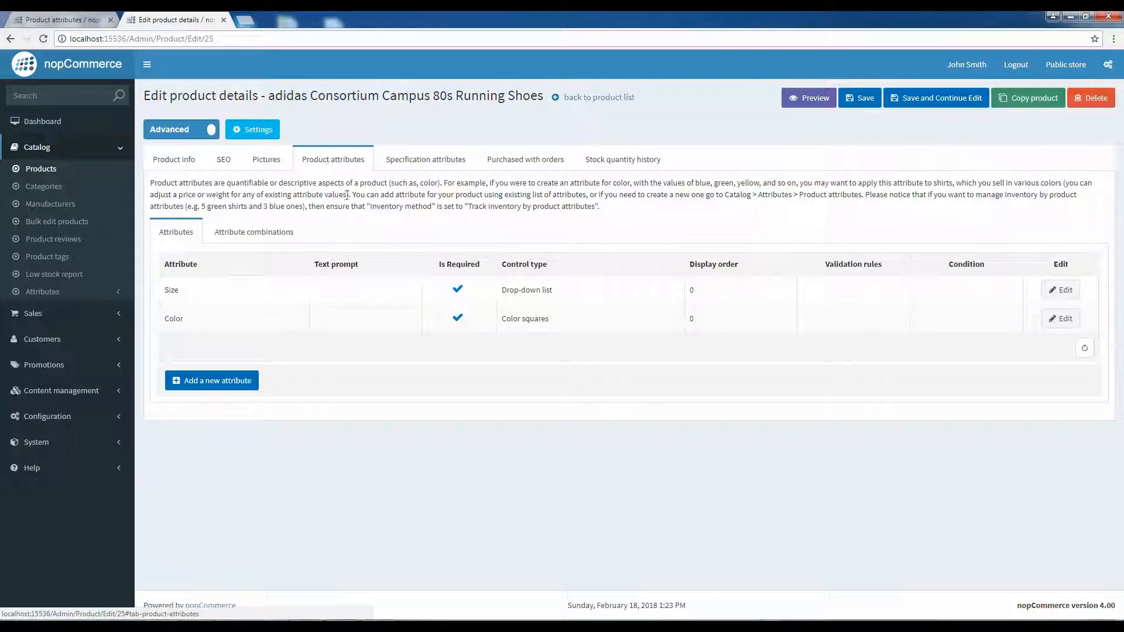
left_click(245, 385)
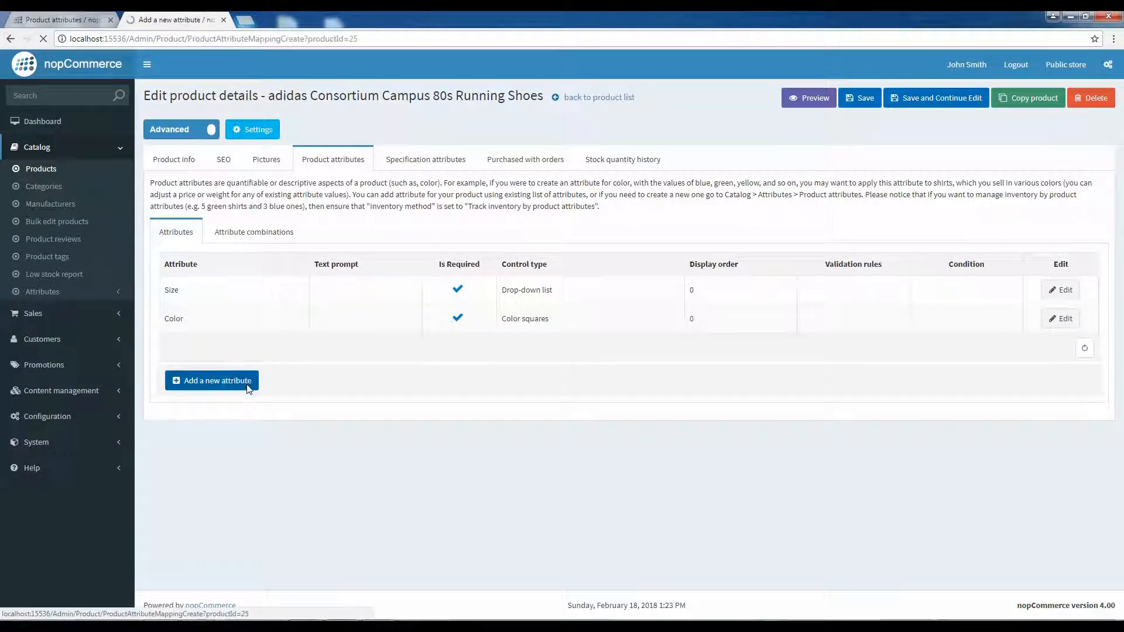
left_click(554, 174)
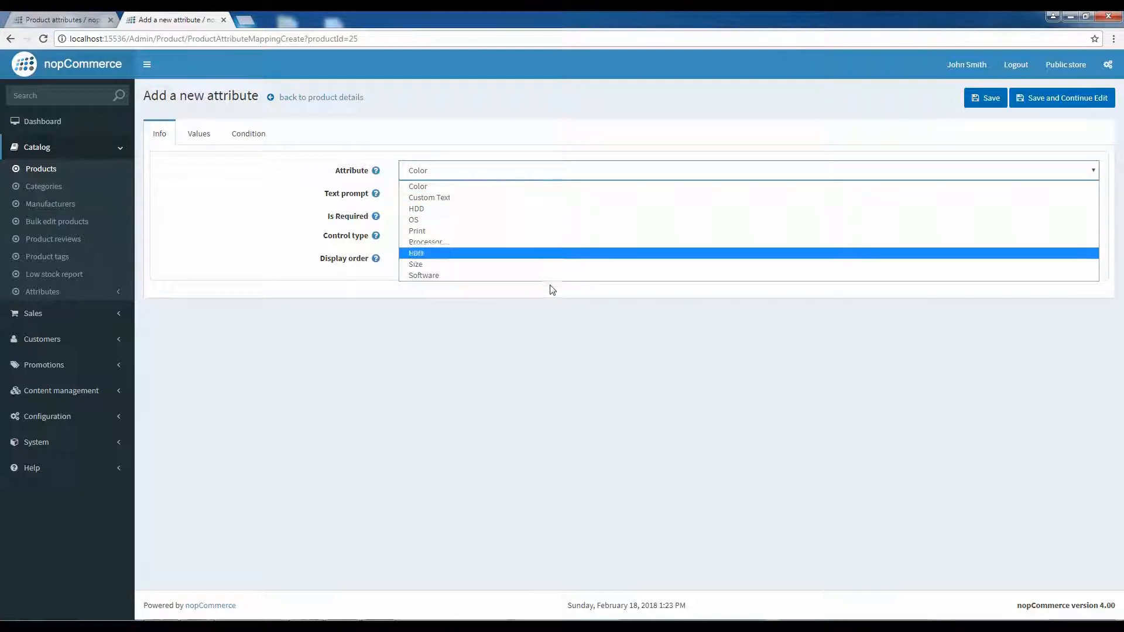
left_click(557, 316)
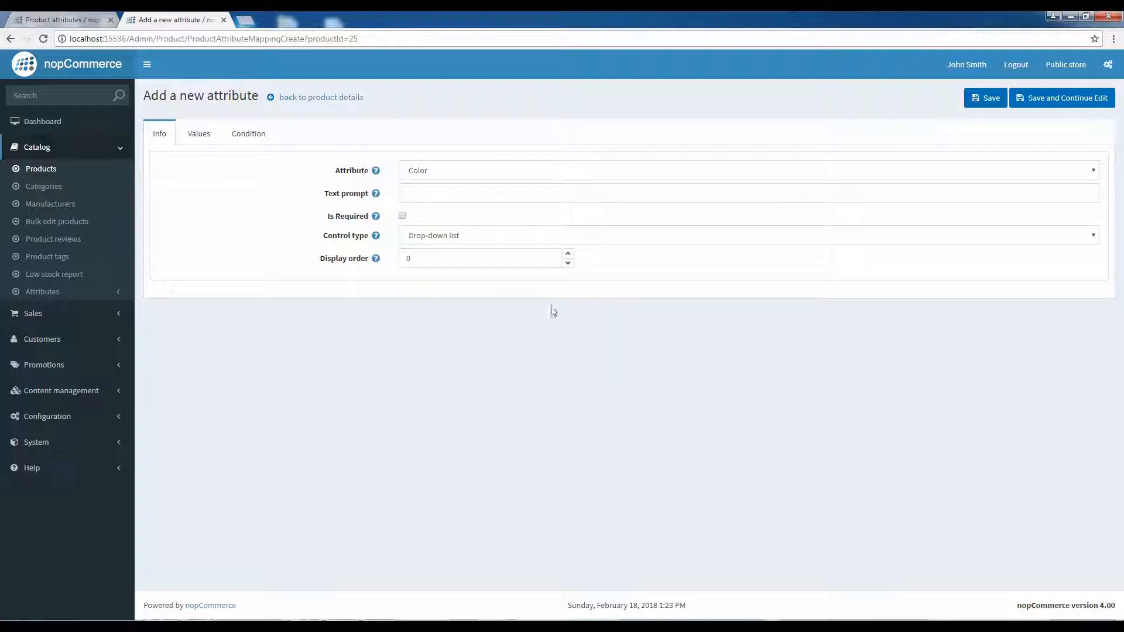
Step: Return to the public store's Shoes category to view its attribute filters, and open the admin area's list of specification attributes
left_click(10, 39)
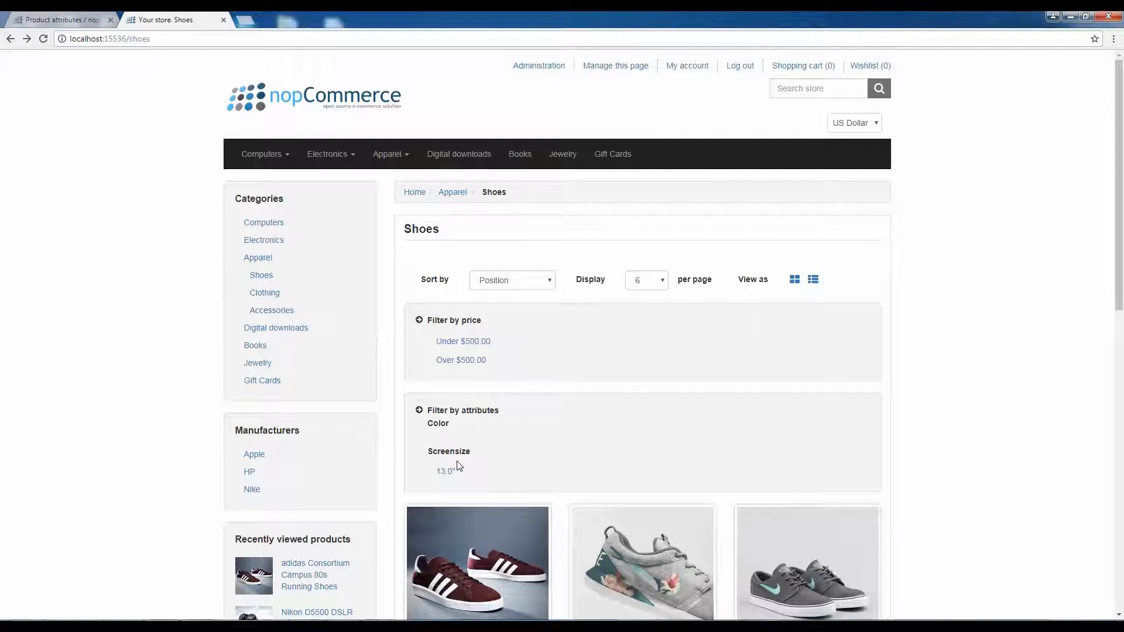
left_click(72, 16)
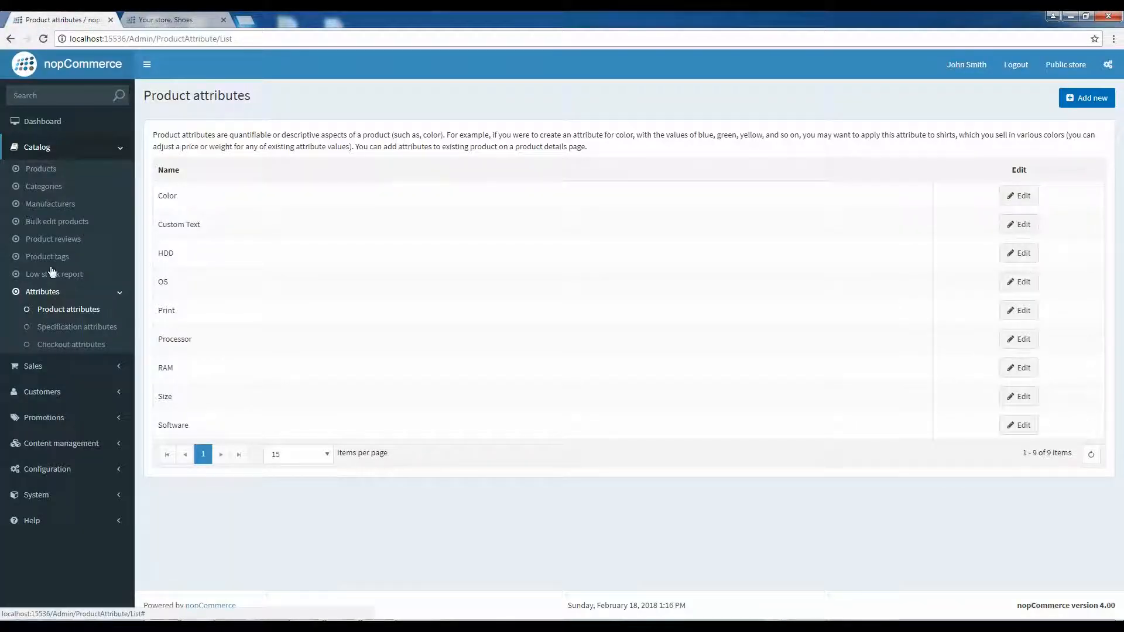
left_click(66, 326)
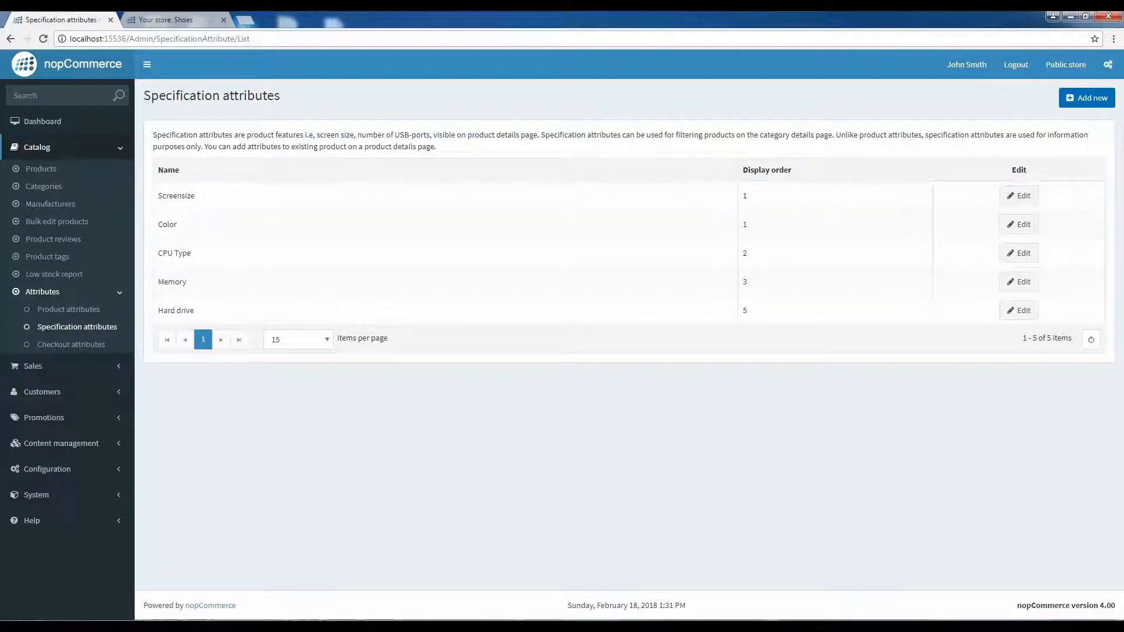
Step: From the public store's Shoes category, open the adidas Consortium Campus 80s Running Shoes for editing and show its specification attributes
left_click(157, 15)
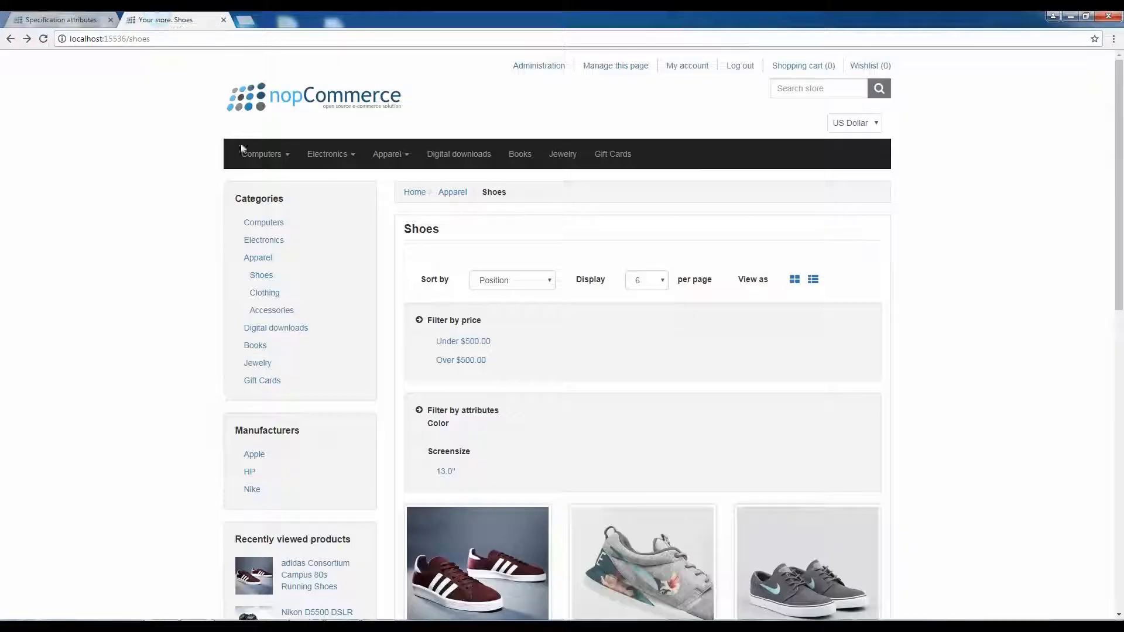
left_click(487, 550)
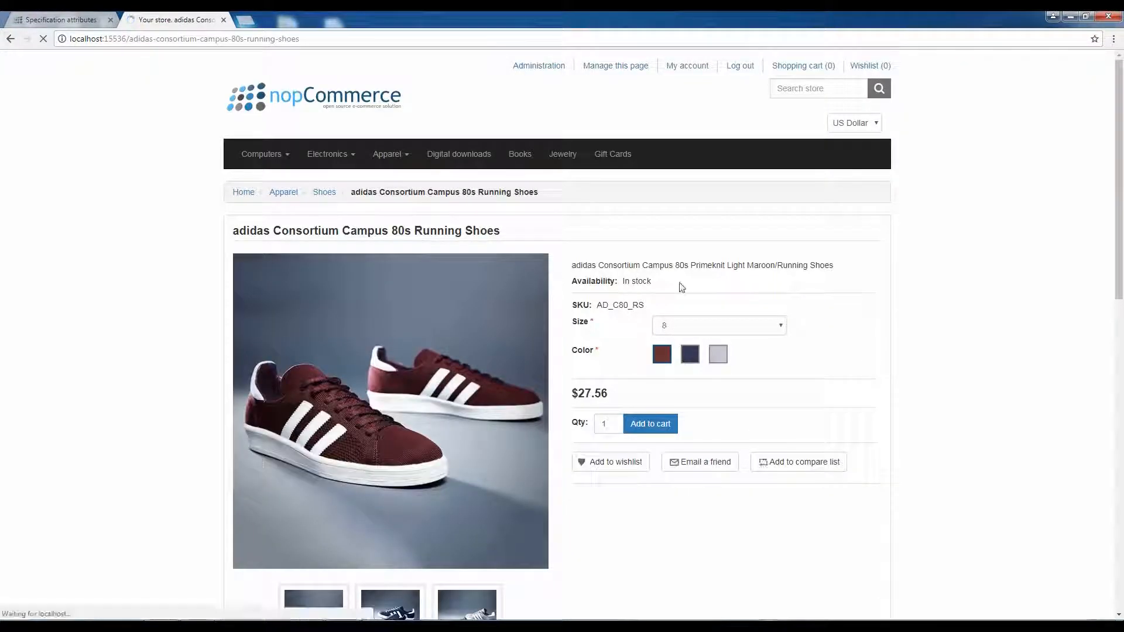
left_click(626, 67)
left_click(324, 20)
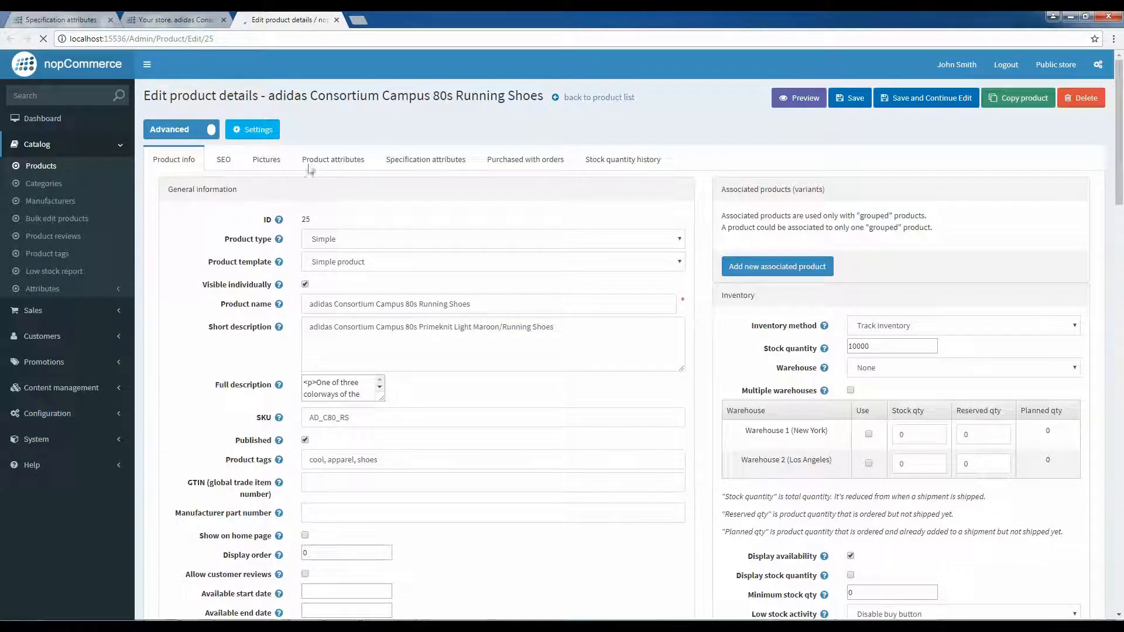
left_click(410, 161)
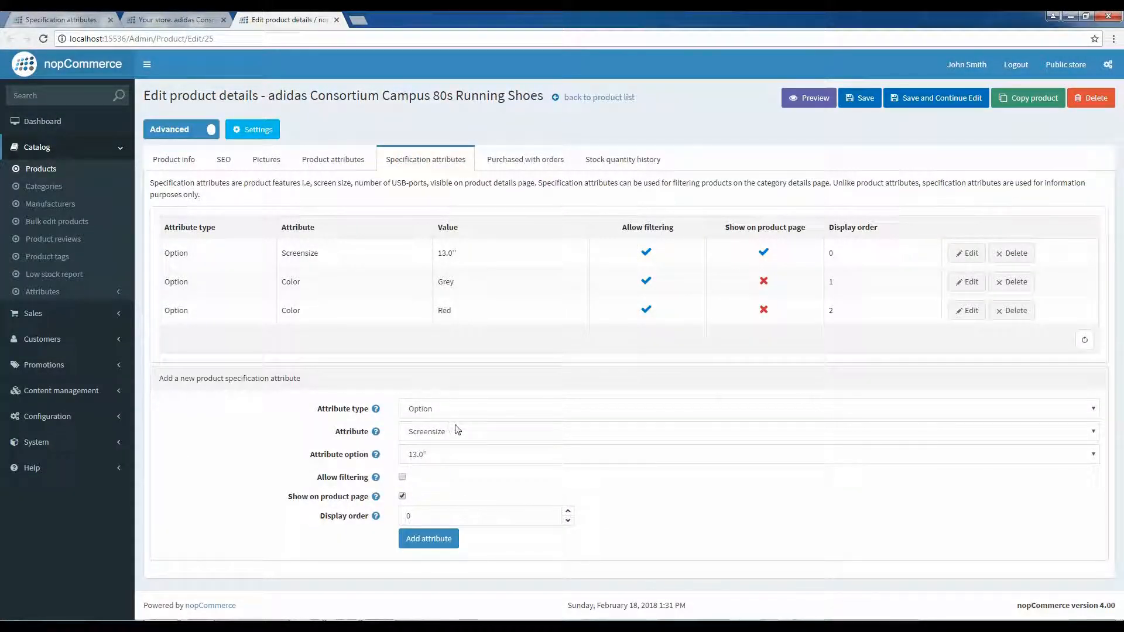
Step: Review the selectable specification attributes and enable 'Allow filtering' for the new Screensize 13.0'' entry
left_click(434, 430)
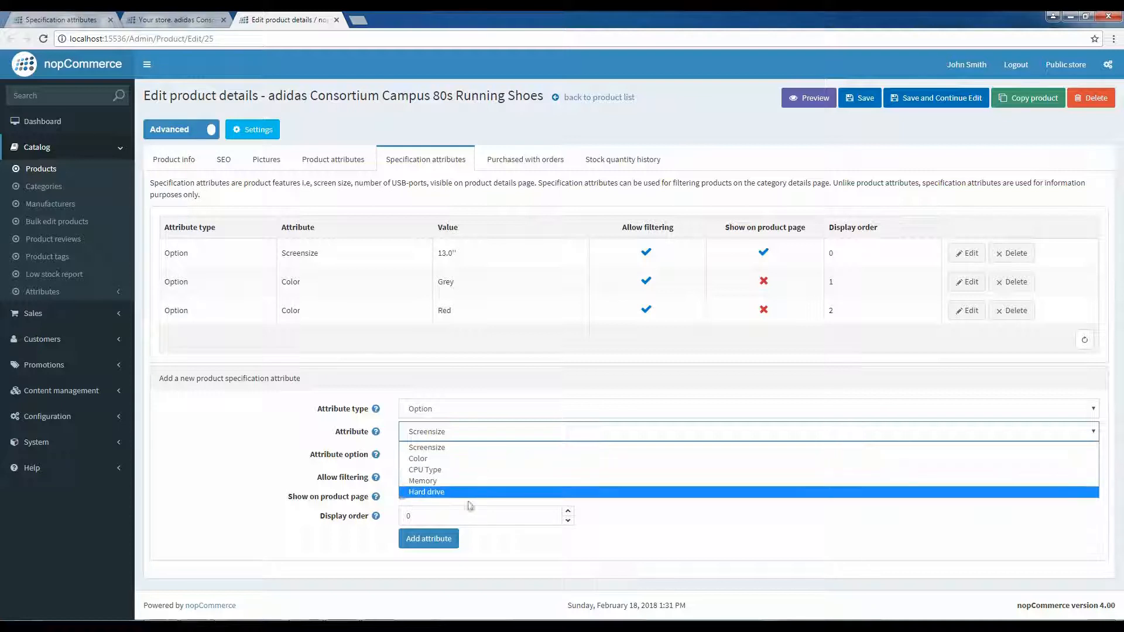
left_click(665, 520)
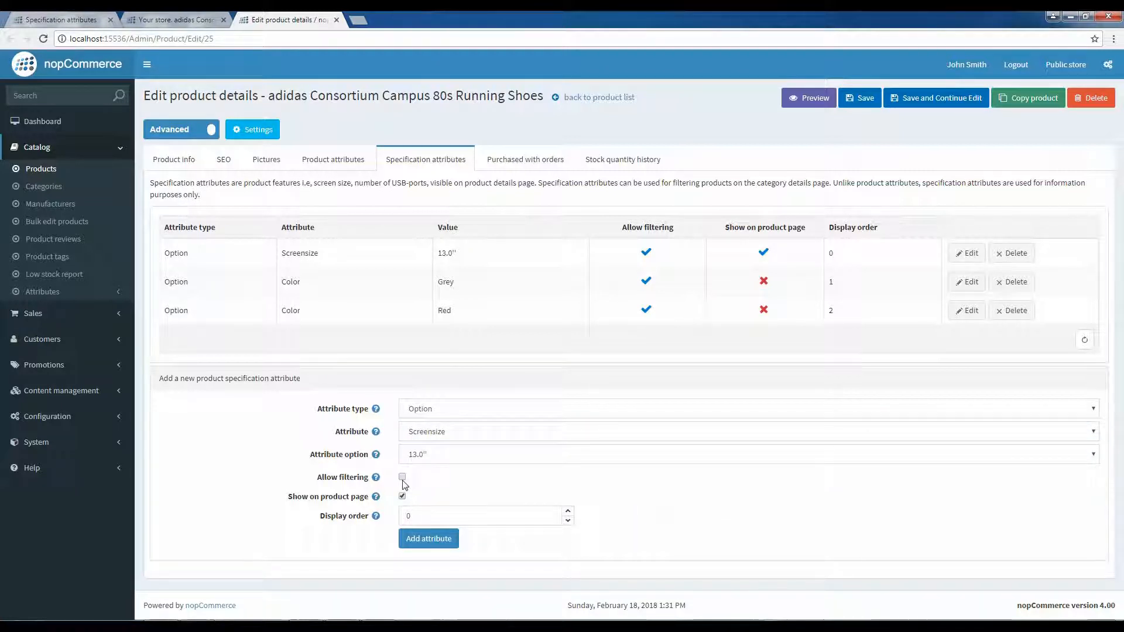
left_click(402, 477)
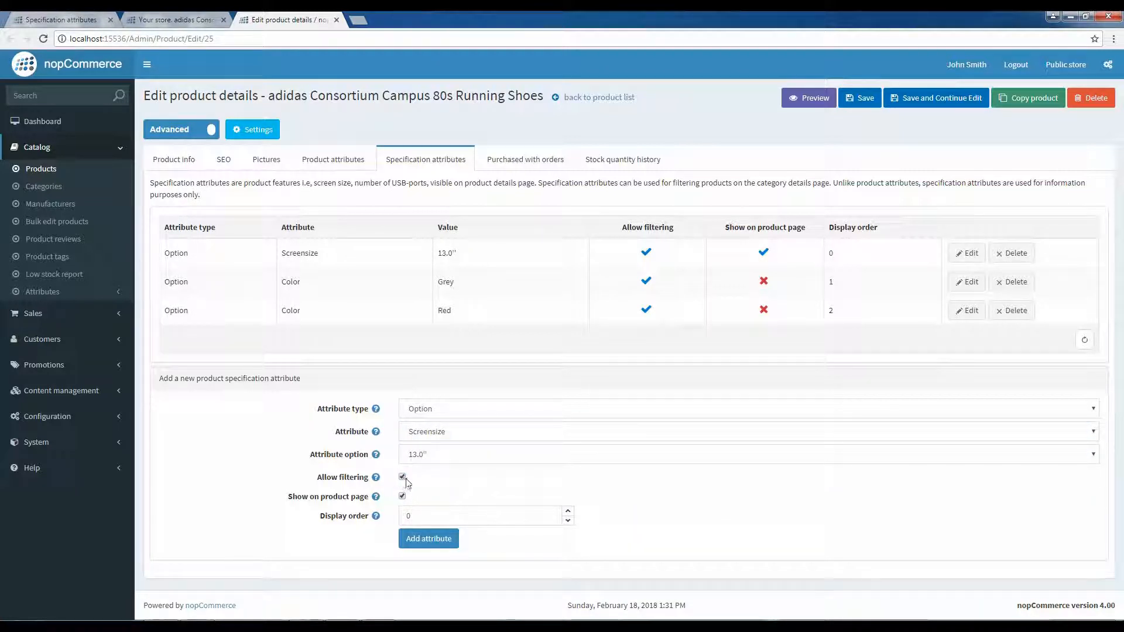